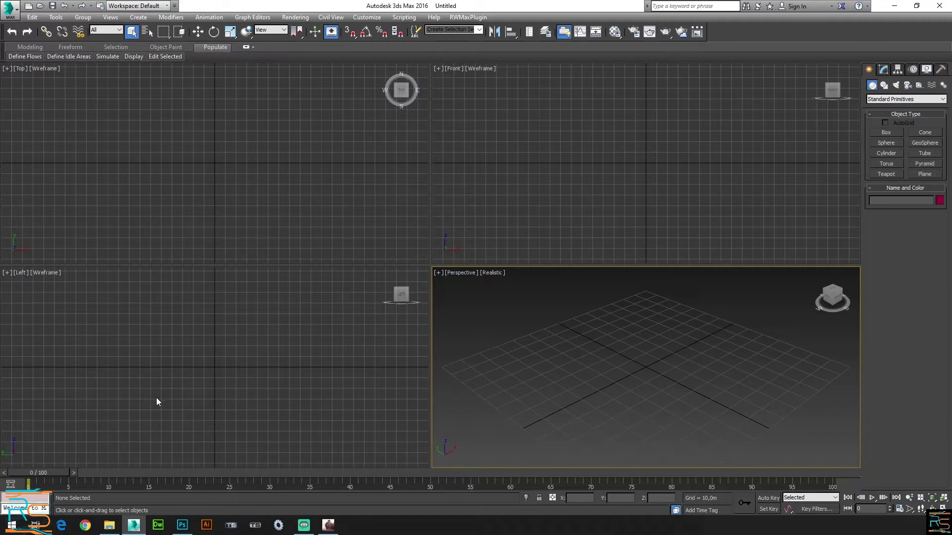
- Switch to File Explorer and open the Scenery folder inside RailWorks\Source\RS_Spain
click(109, 525)
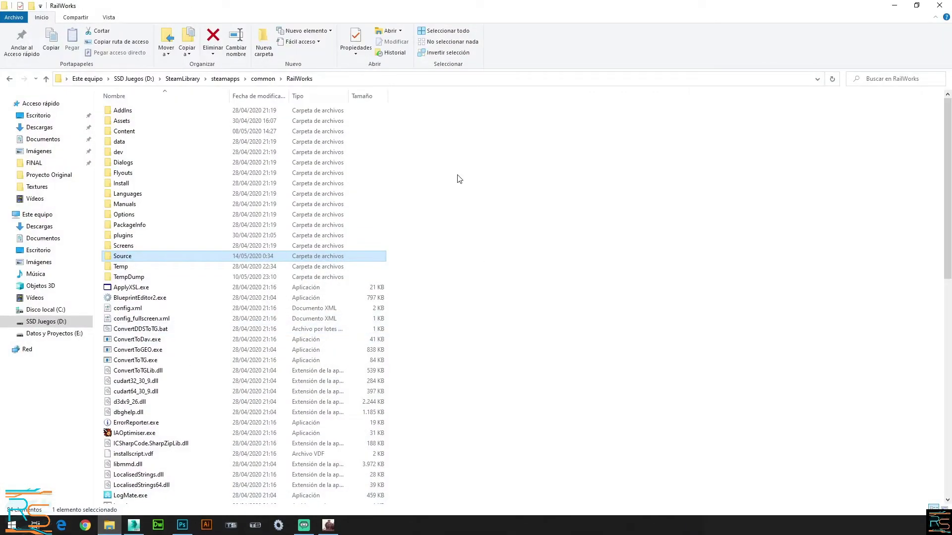
click(455, 229)
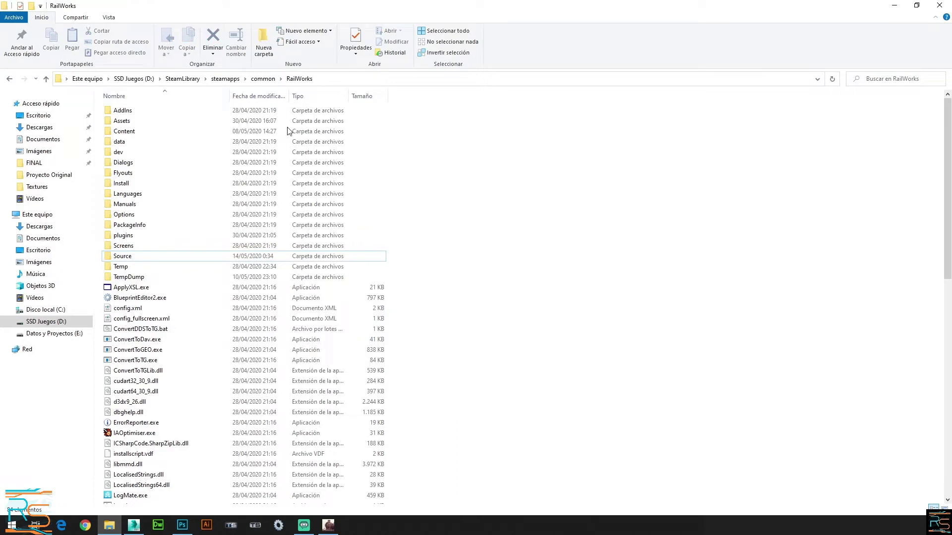
double_click(128, 258)
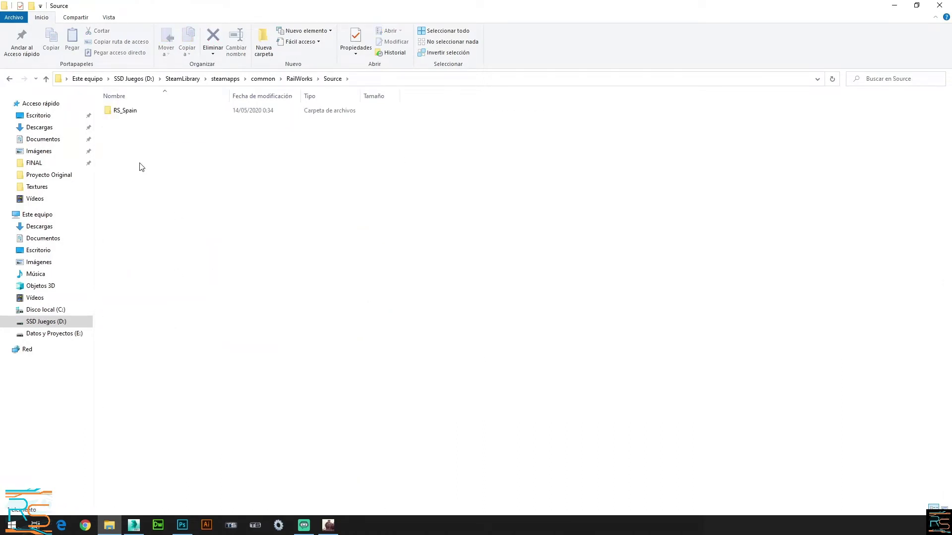
double_click(130, 111)
double_click(128, 113)
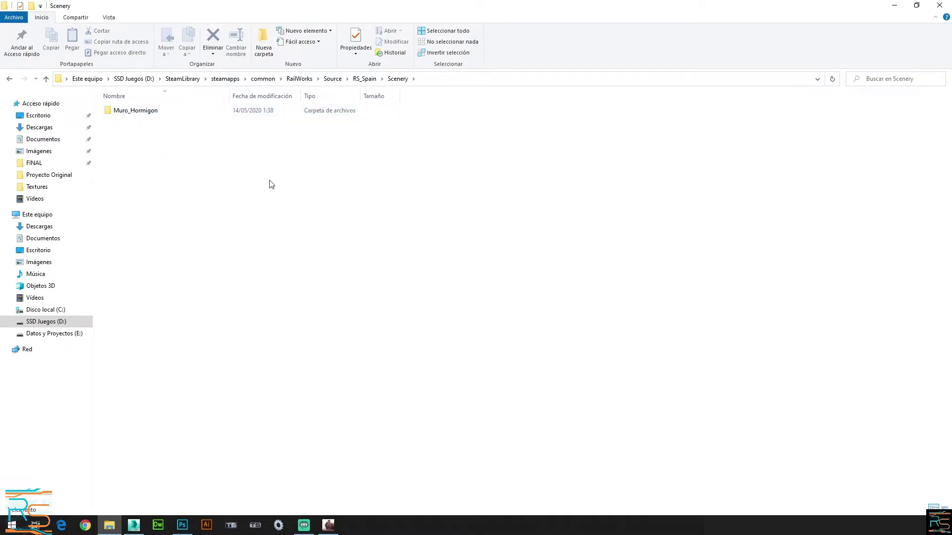
- Create a new folder named Procedural in the Scenery folder
click(264, 42)
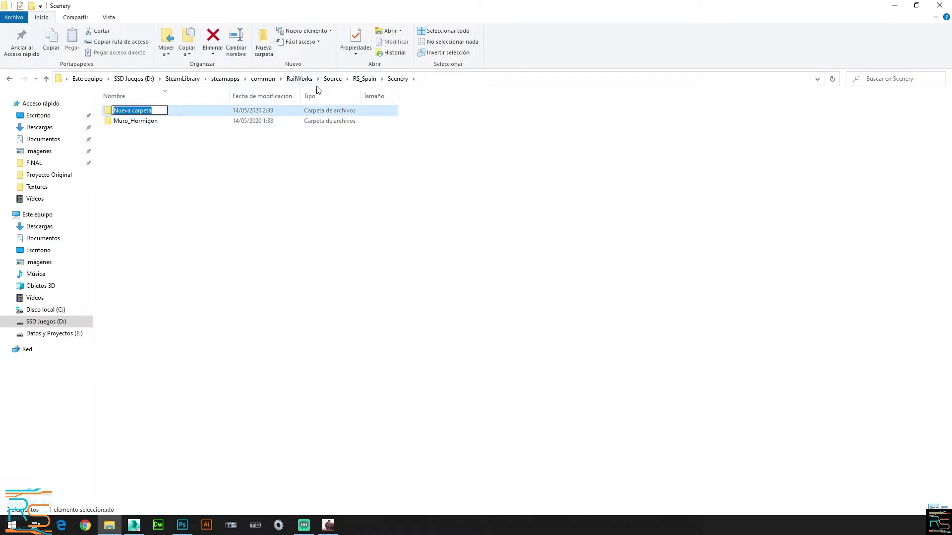
text(P)
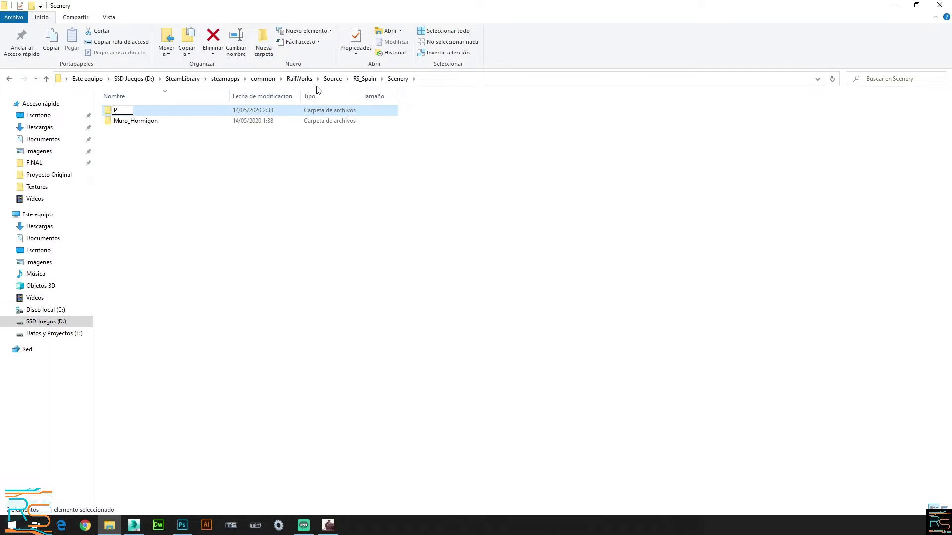
text(rocedural)
key(Return)
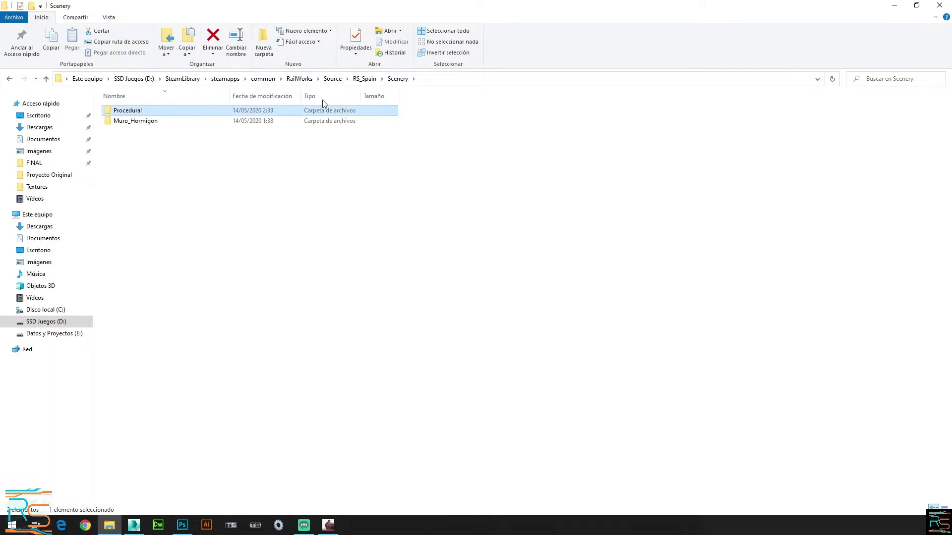
- Open the Procedural folder and create a subfolder named Muro_Hormigon in it
double_click(170, 111)
right_click(202, 204)
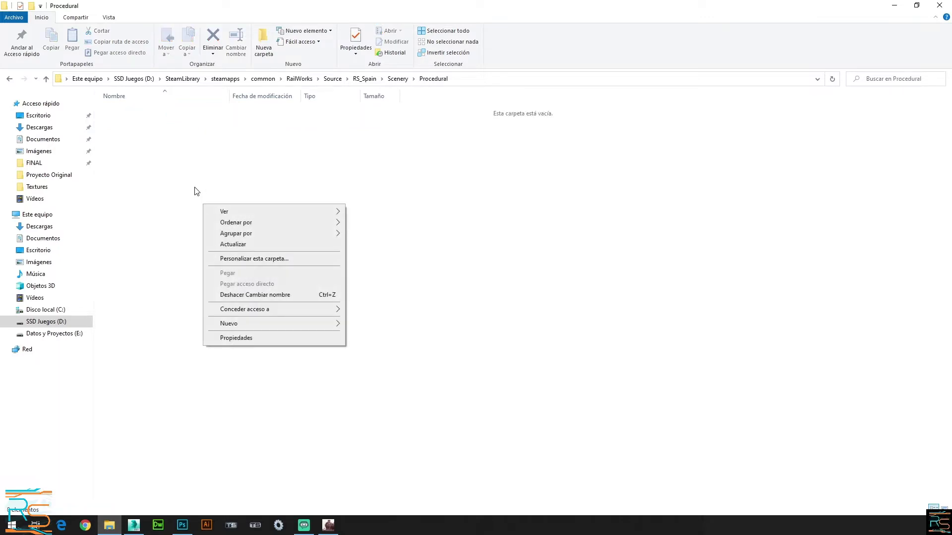
click(259, 43)
text(M)
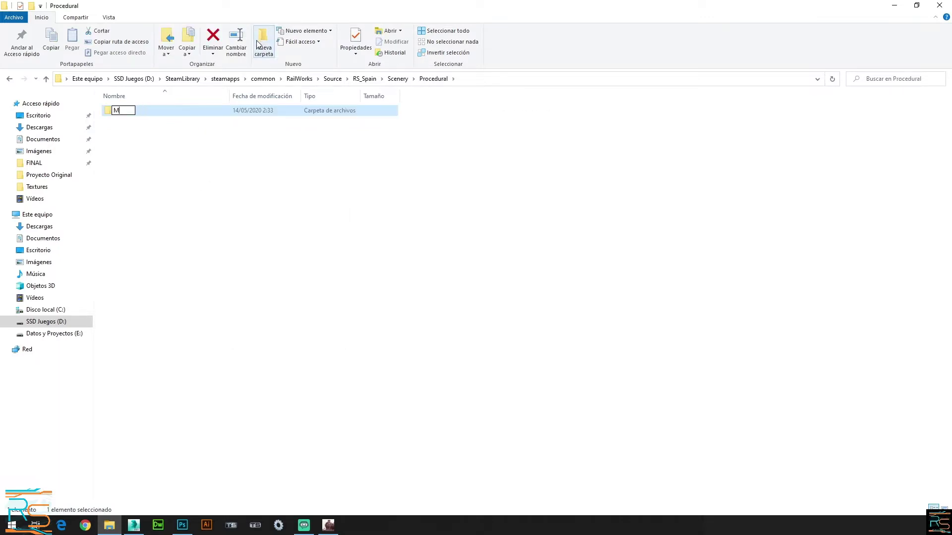
text(uro_Hormigon)
key(Return)
- Open the Muro_Hormigon folder and create a subfolder named Textures in it
double_click(175, 111)
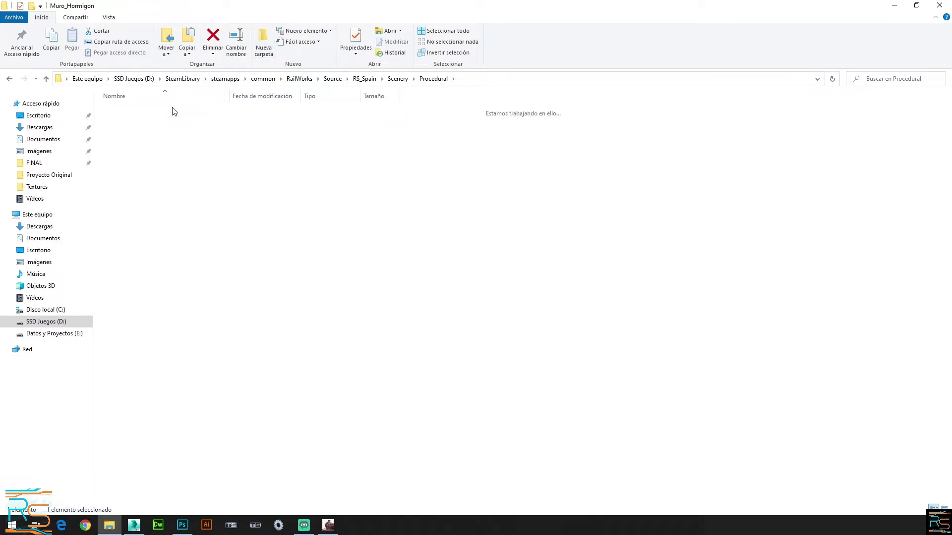
right_click(180, 181)
mouse_move(249, 304)
click(335, 300)
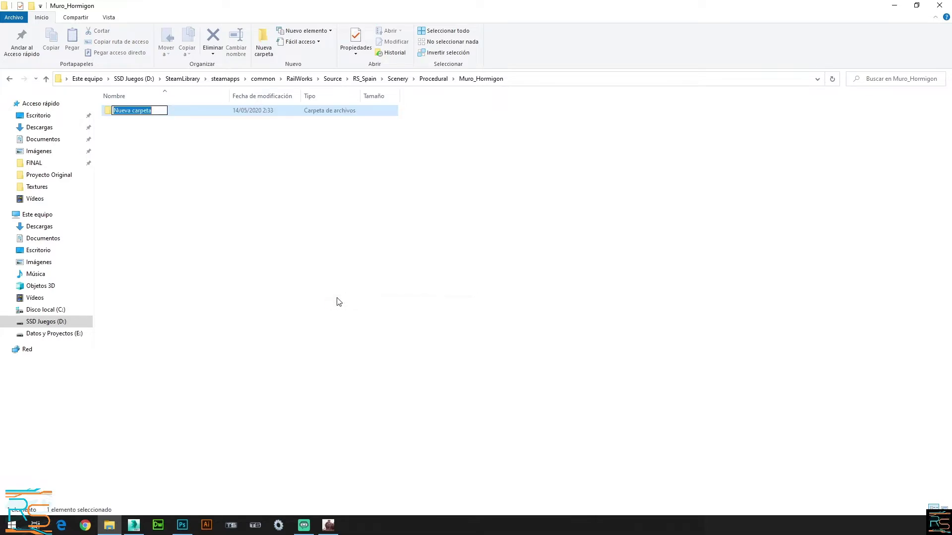
text(tex)
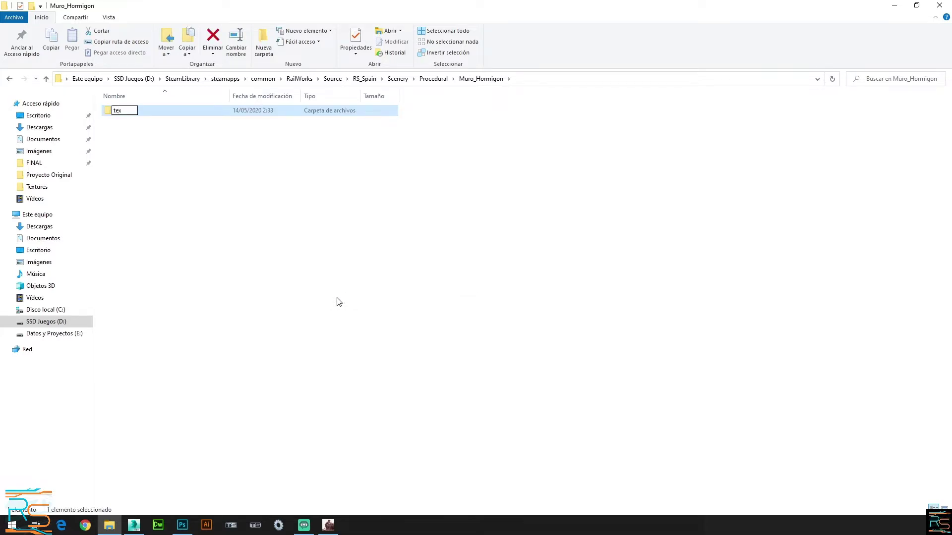
text(tures)
key(Delete)
text(T)
key(Return)
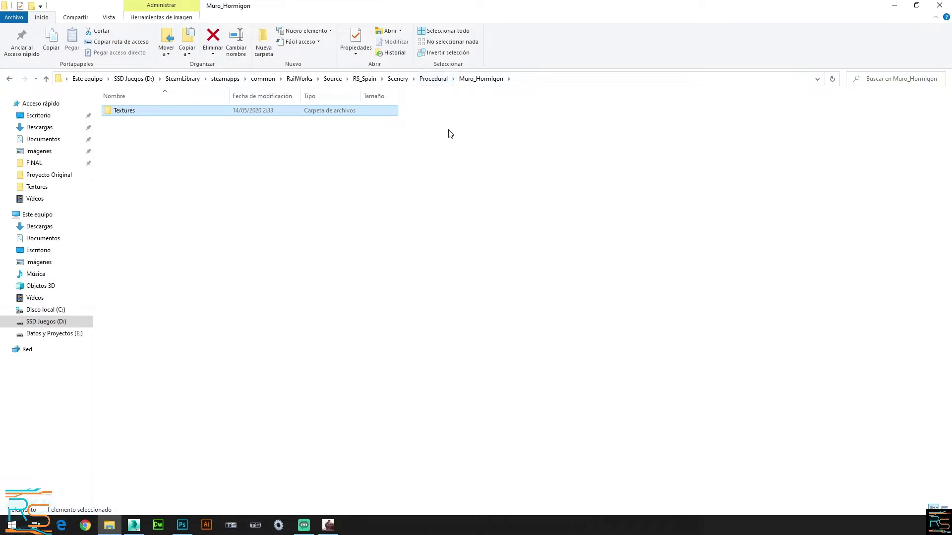
click(440, 155)
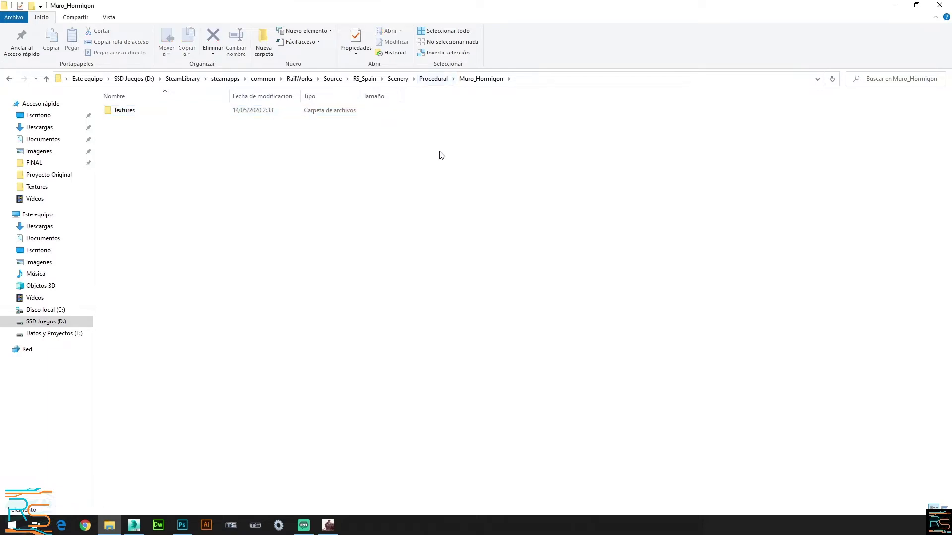
- Switch to 3ds Max and maximize the Perspective viewport
click(133, 525)
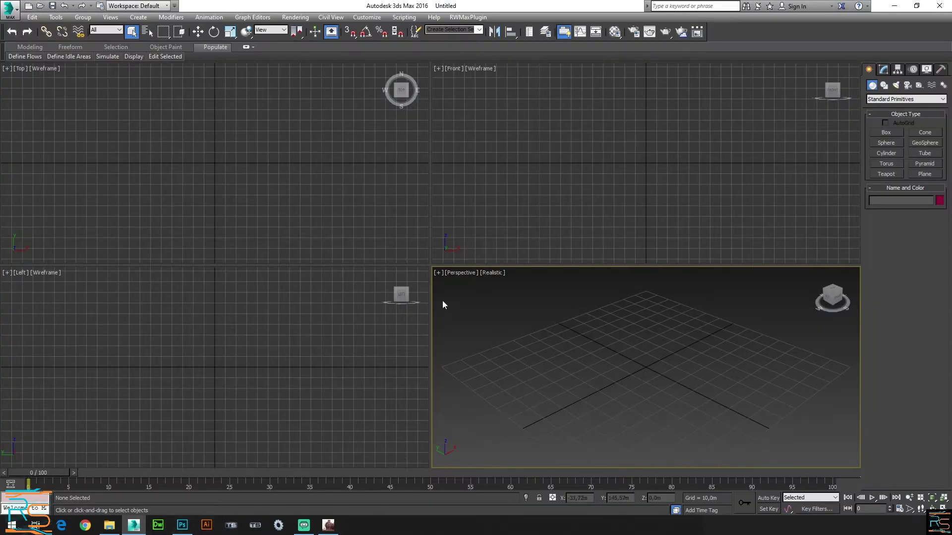
click(437, 273)
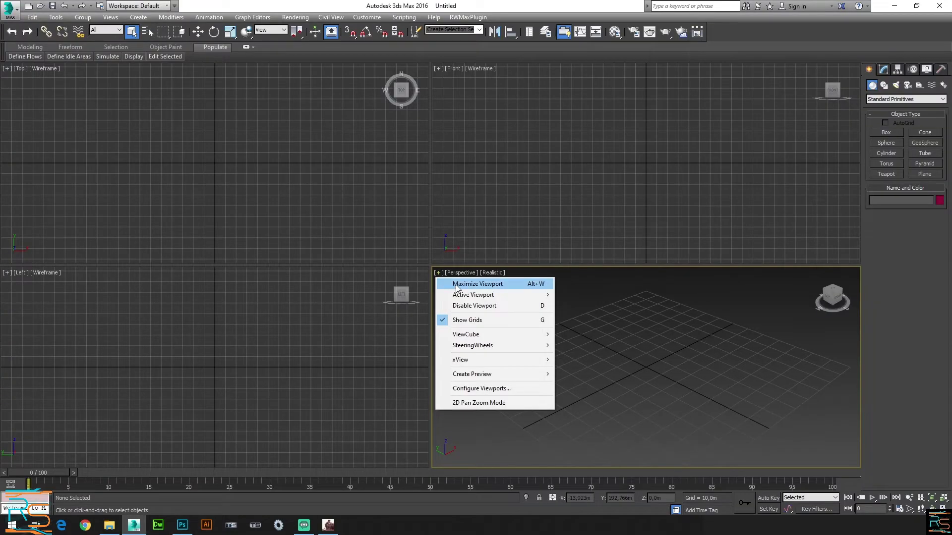
click(457, 284)
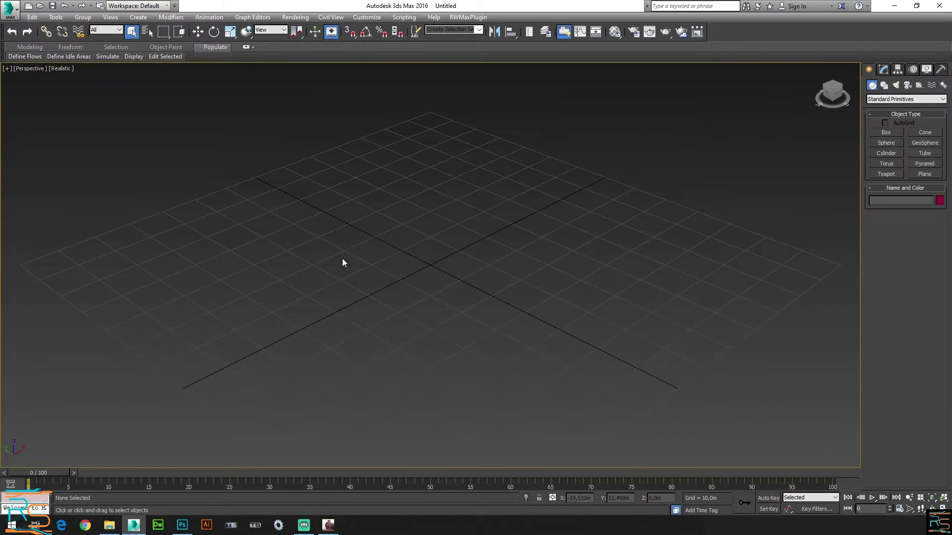
- Create a box near the grid origin, about 3.5 m long, 3 m wide and 0.7 m high
scroll(382, 254, up, 5)
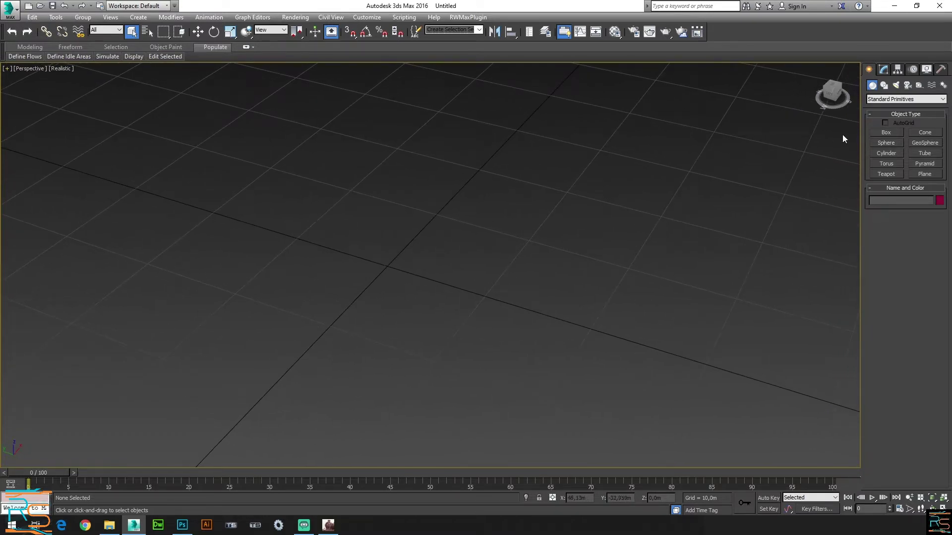
click(885, 133)
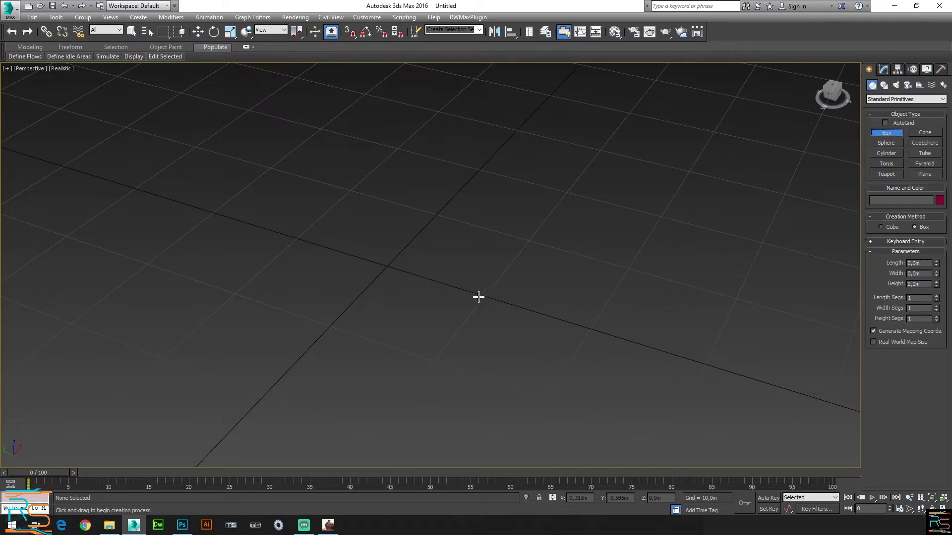
drag(413, 283, 418, 273)
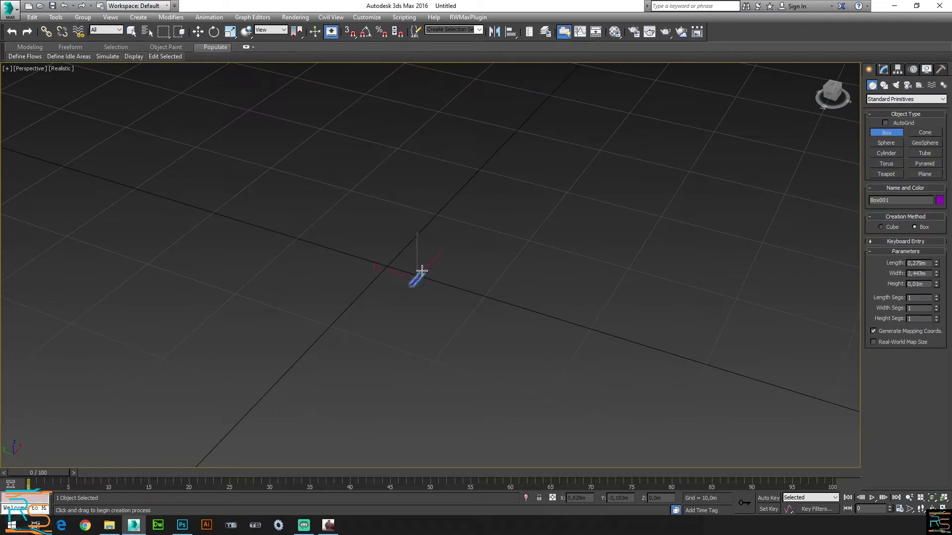
click(385, 234)
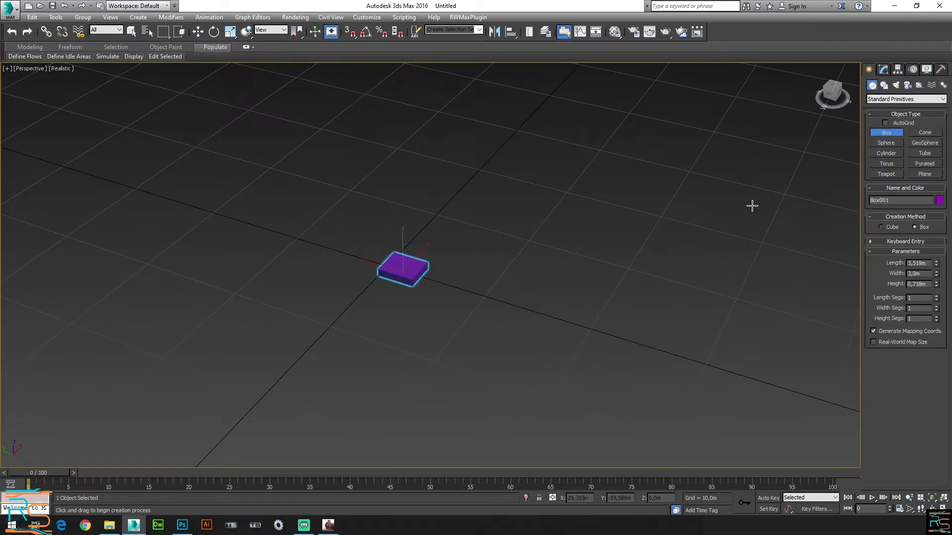
- Set the box's length to 12 m, width to 0,5 m and height to 5 m
click(884, 70)
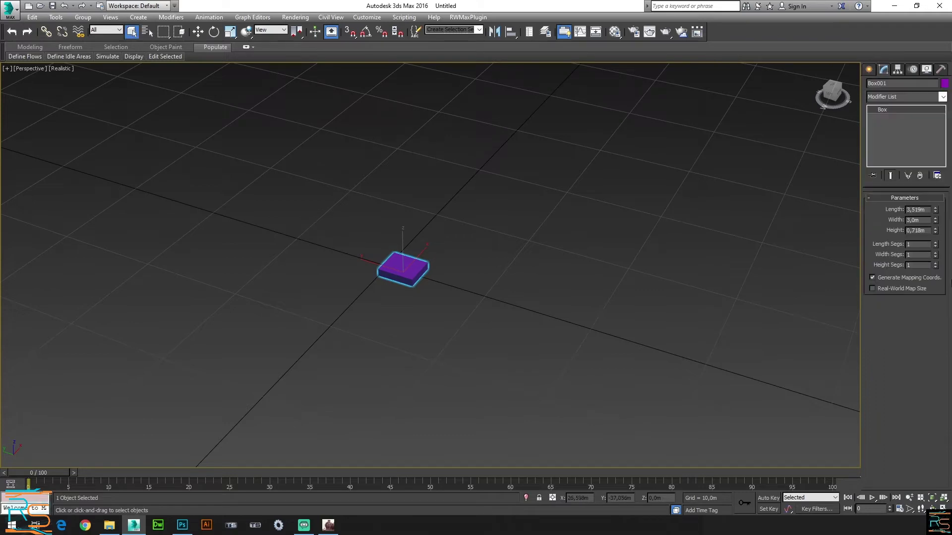
double_click(917, 209)
text(12)
key(Return)
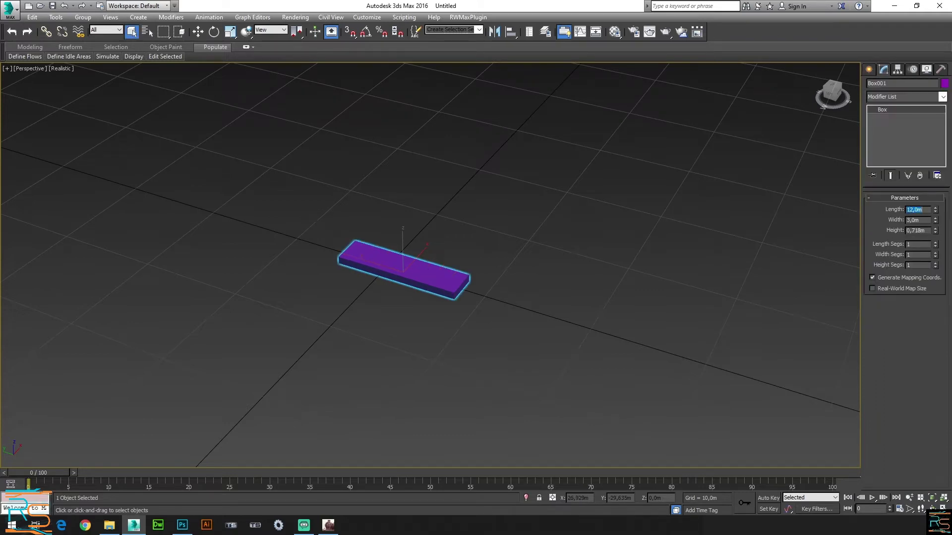
scroll(415, 275, up, 5)
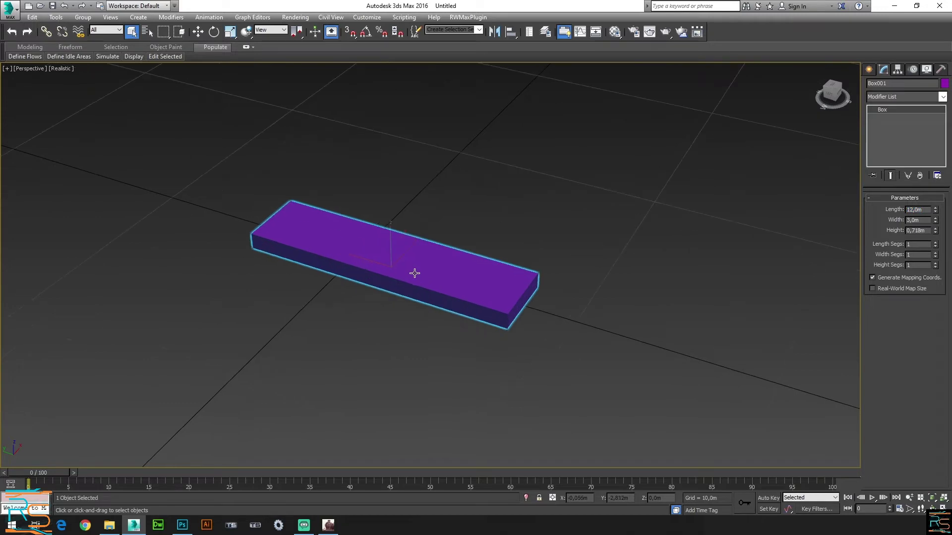
double_click(919, 220)
text(0,5)
key(Return)
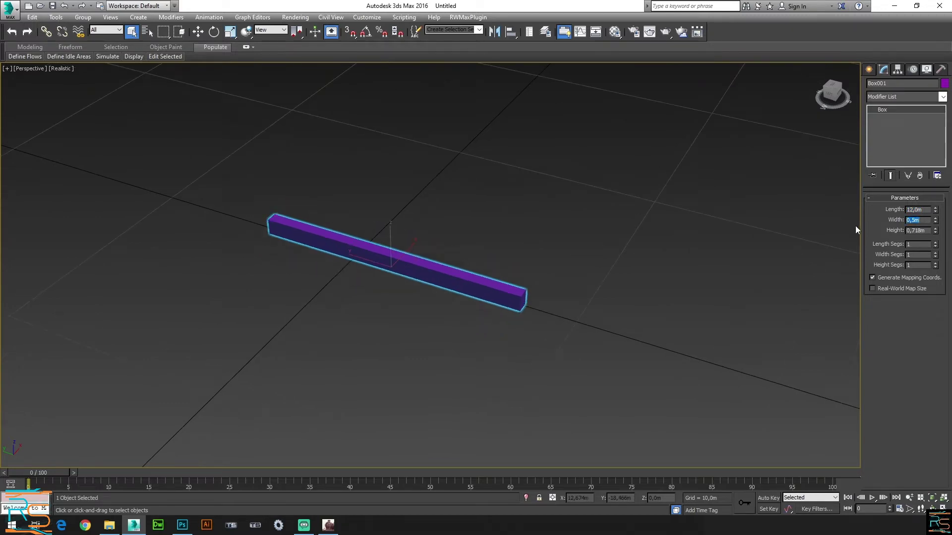
double_click(918, 231)
text(5)
key(Return)
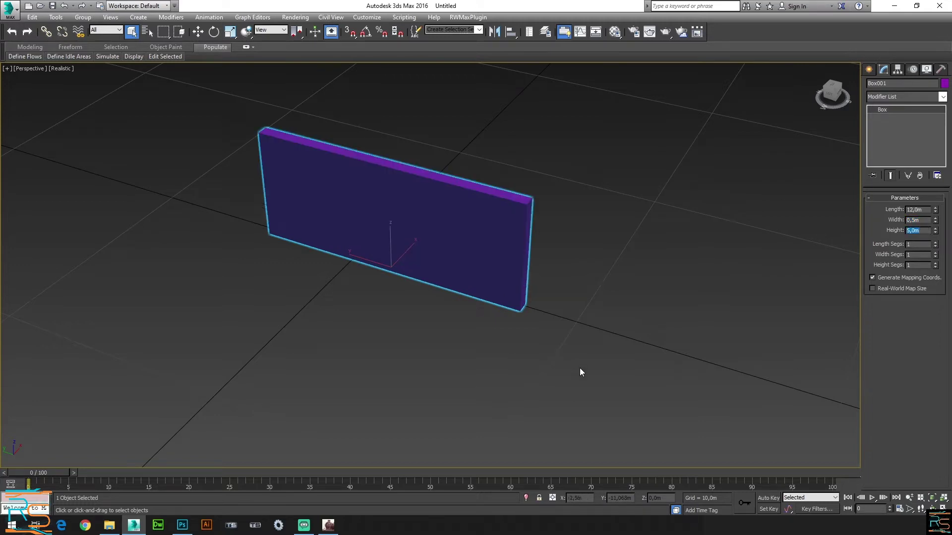
- Convert the wall box to an Editable Poly
alt+middle_drag(540, 329, 528, 325)
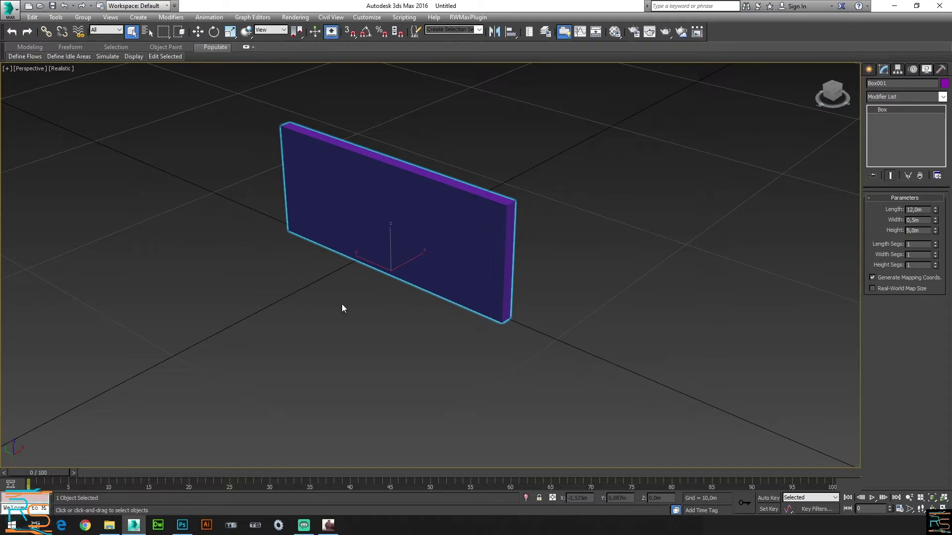
mouse_move(500, 321)
alt+middle_down()
mouse_move(308, 311)
mouse_move(490, 321)
mouse_move(513, 314)
alt+middle_up()
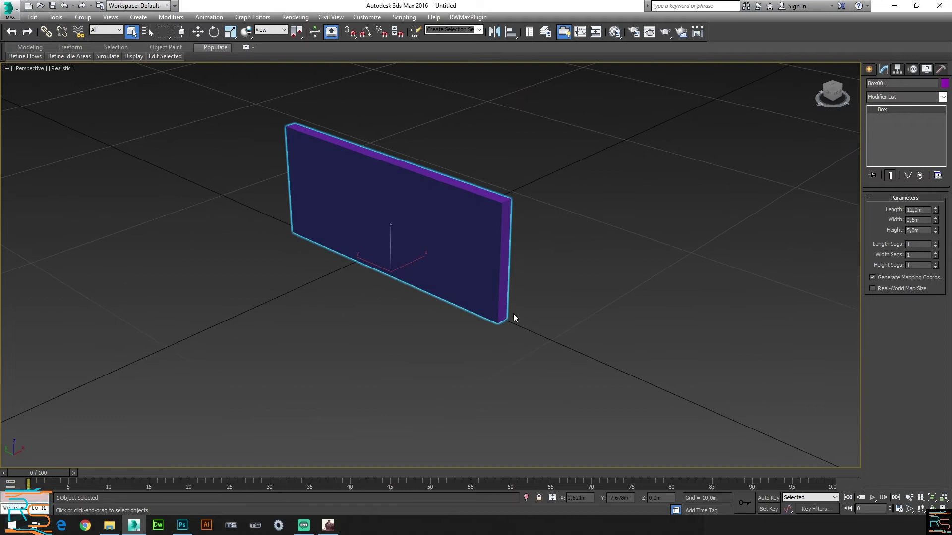
right_click(475, 257)
mouse_move(503, 354)
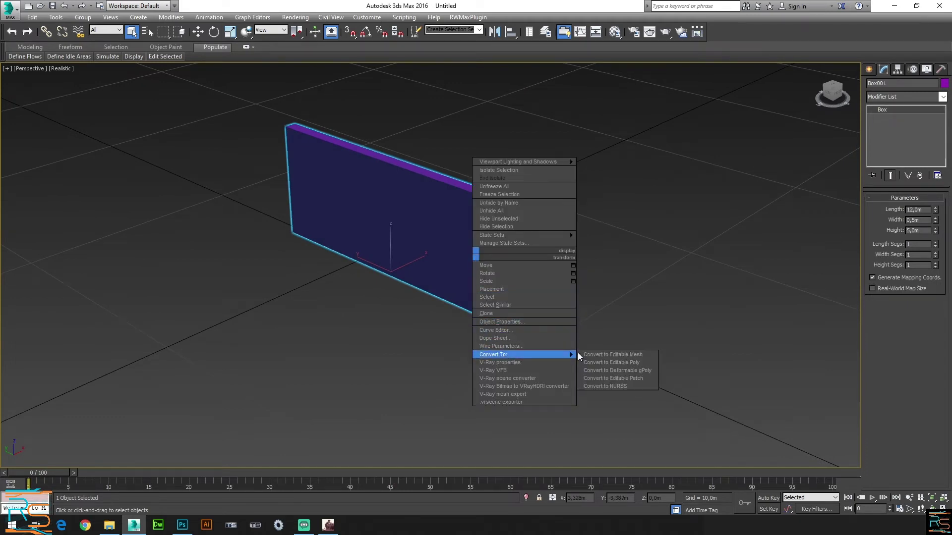
click(590, 360)
- At polygon level, delete the wall's two narrow end faces and its bottom face
click(872, 109)
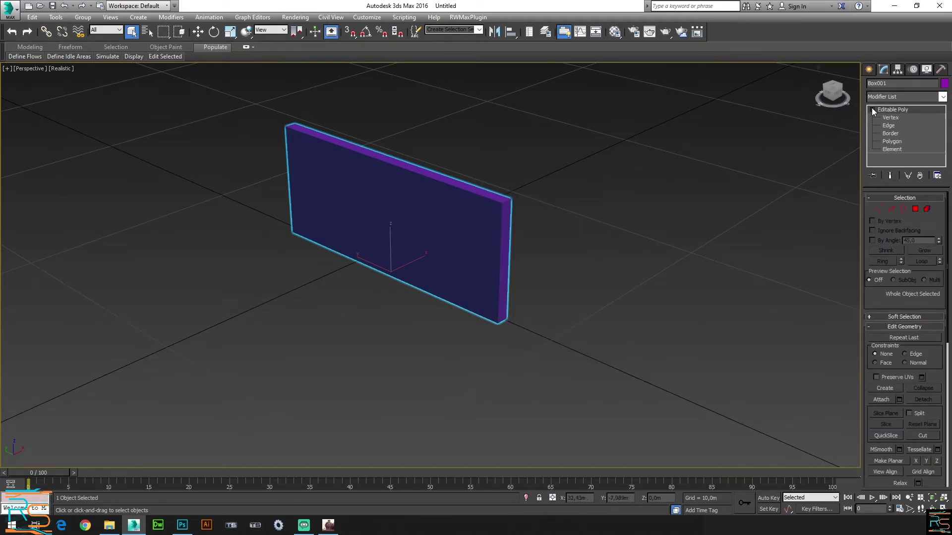
click(892, 141)
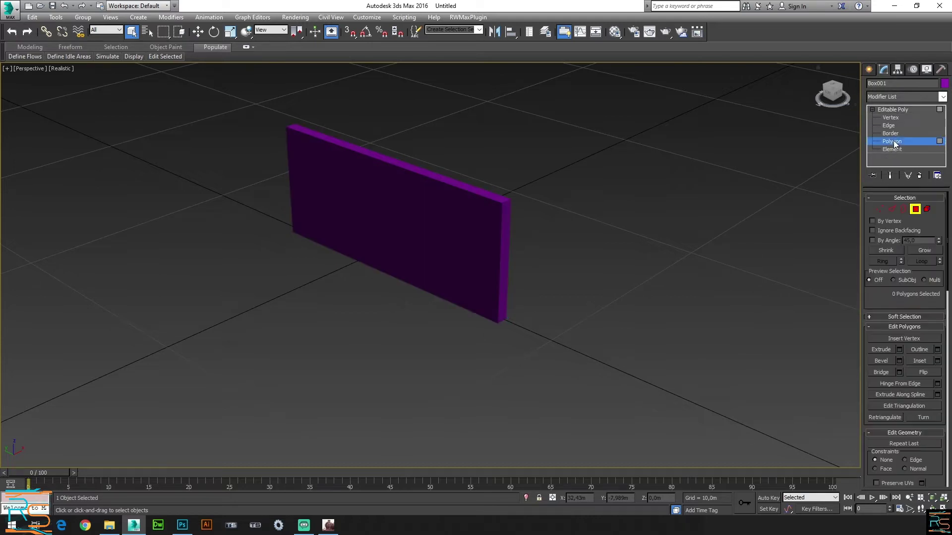
scroll(568, 260, up, 1)
alt+middle_drag(567, 256, 526, 241)
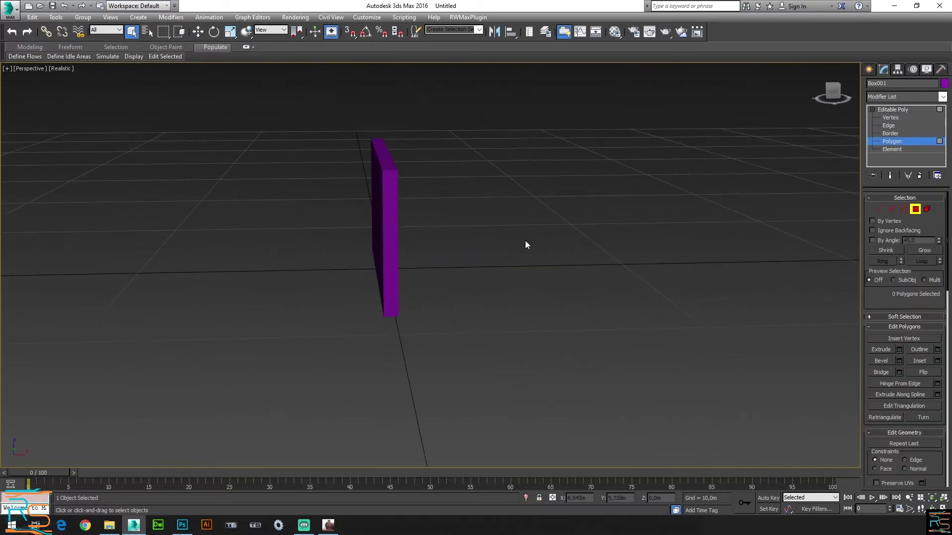
click(394, 290)
click(447, 312)
click(390, 311)
click(418, 318)
alt+middle_drag(382, 293, 422, 298)
click(335, 292)
click(407, 308)
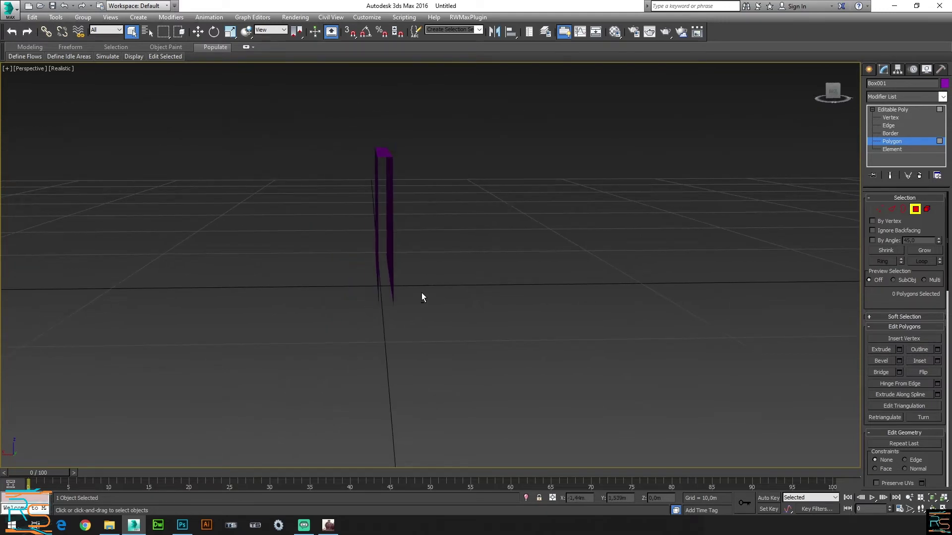
- Examine the wall's open profile in a wireframe Front view, and return to the Perspective view
click(26, 68)
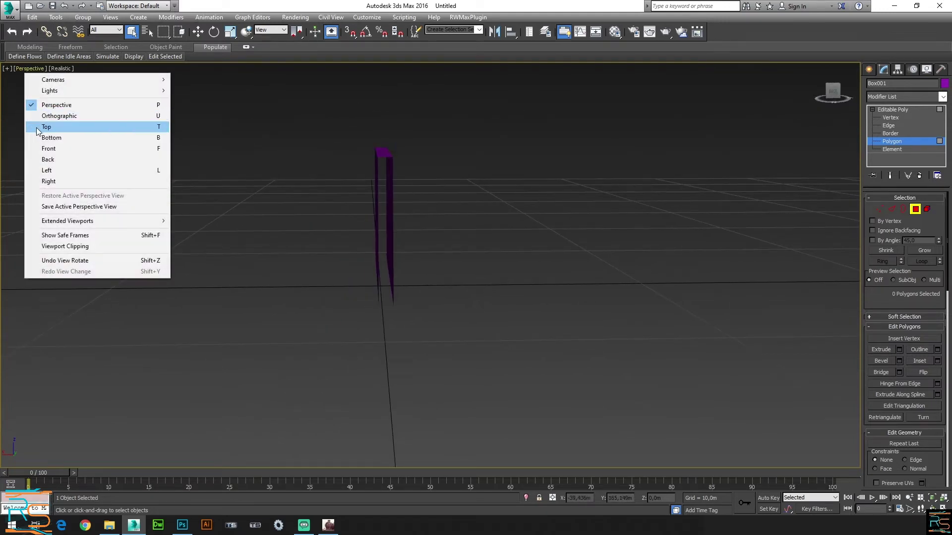
click(56, 149)
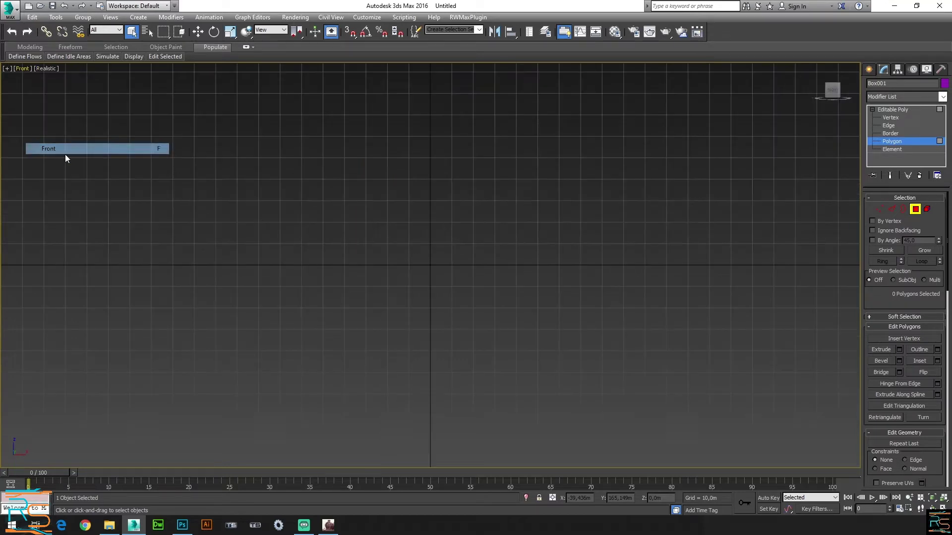
key(F3)
scroll(445, 240, up, 8)
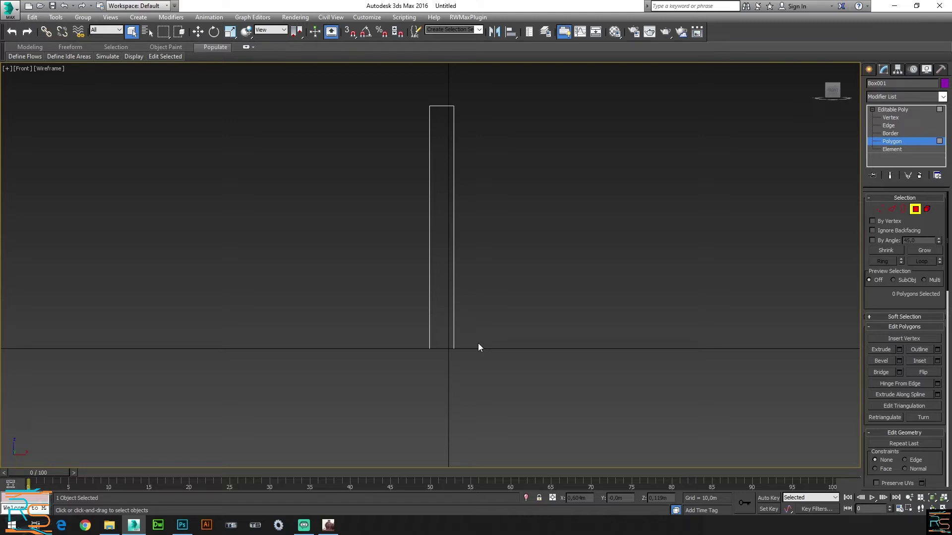
click(26, 69)
click(62, 105)
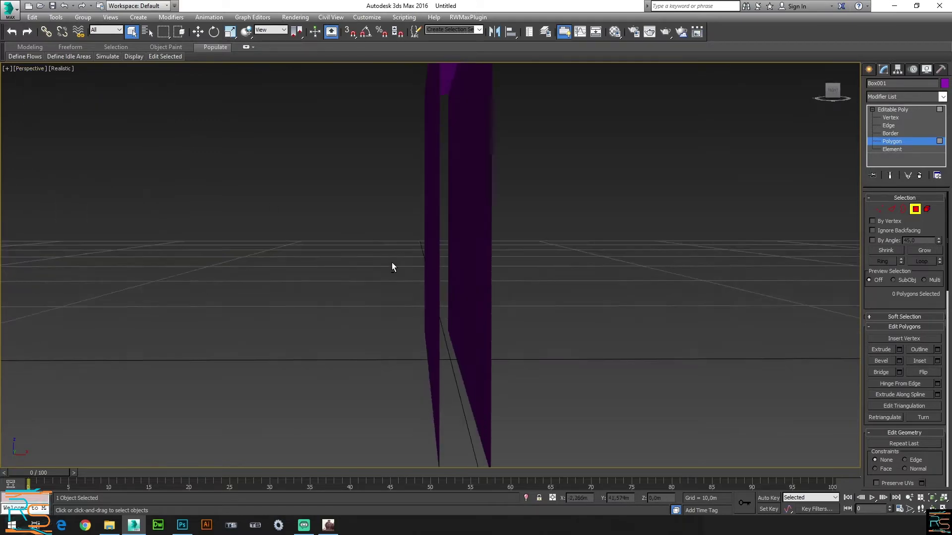
- Leave polygon level and move only the wall's pivot along Y to the base of its near end, at about Y -7,75 m
click(887, 108)
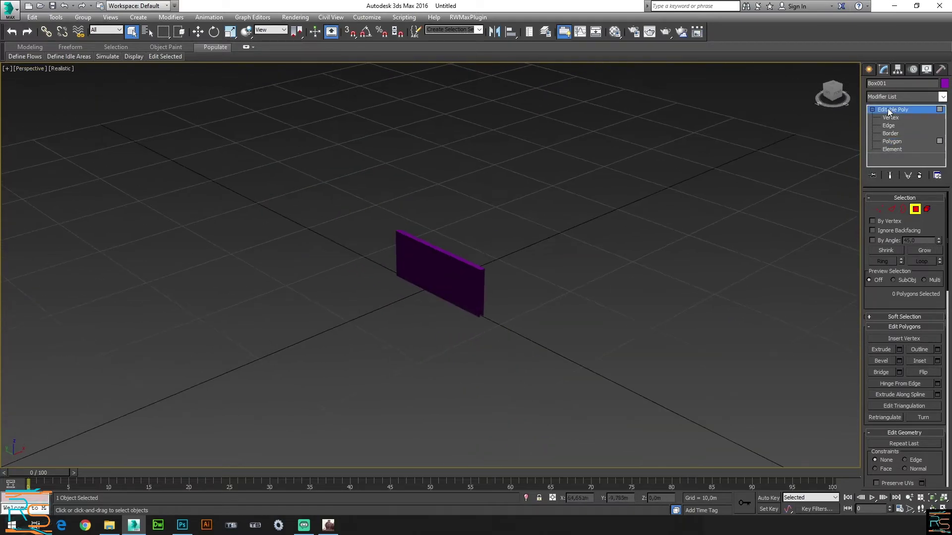
scroll(520, 310, up, 2)
scroll(518, 314, up, 4)
drag(540, 331, 444, 256)
scroll(449, 289, up, 3)
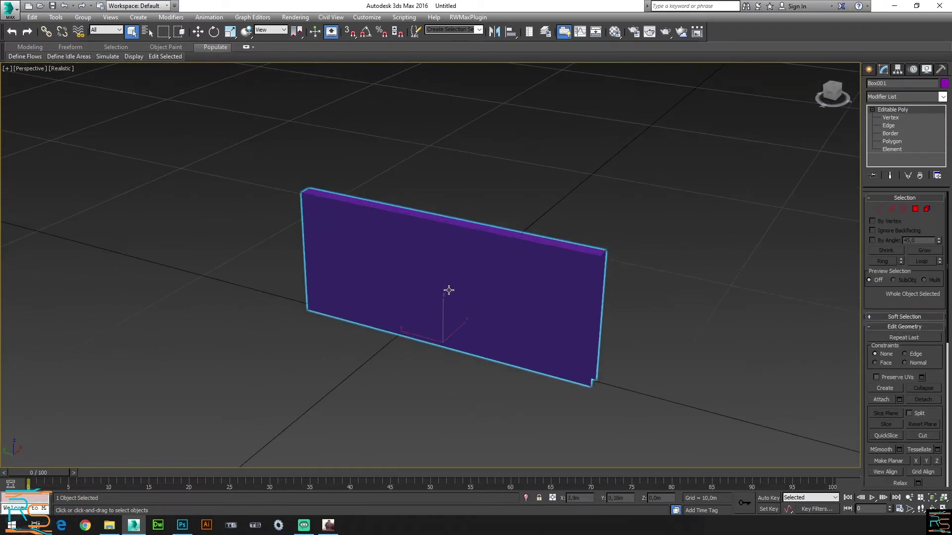
key(w)
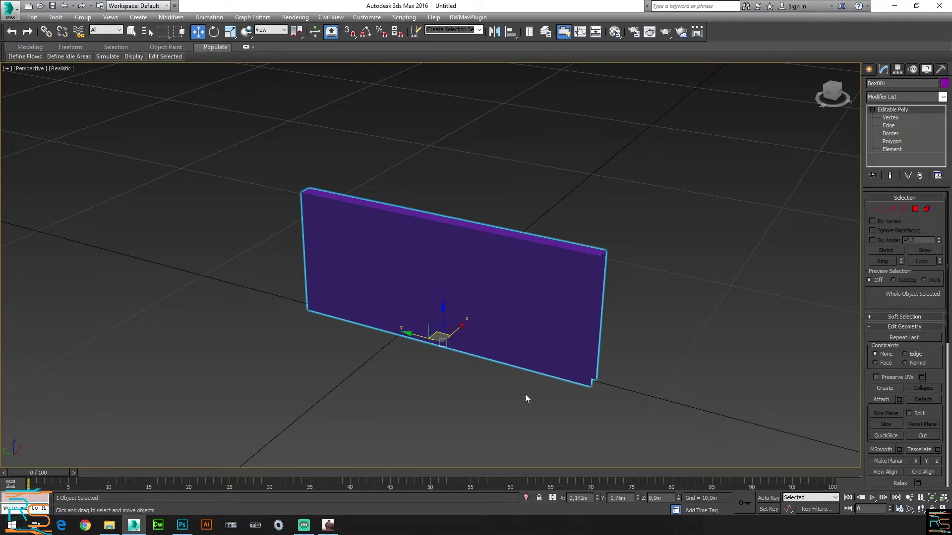
middle_drag(520, 394, 451, 363)
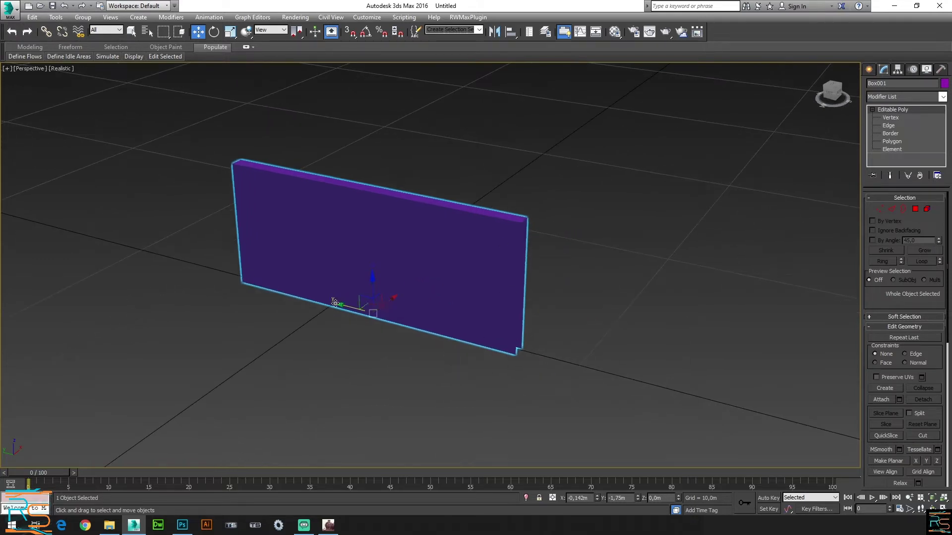
click(896, 70)
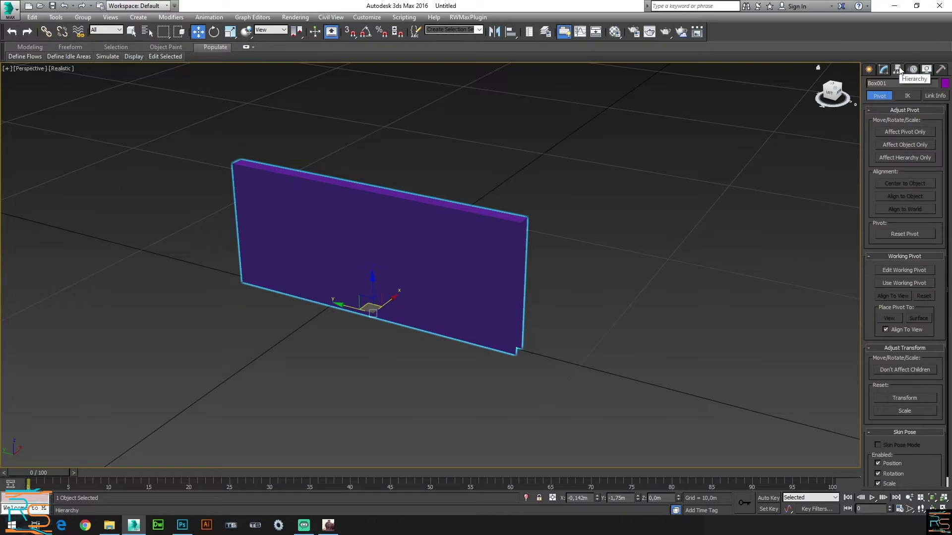
click(899, 132)
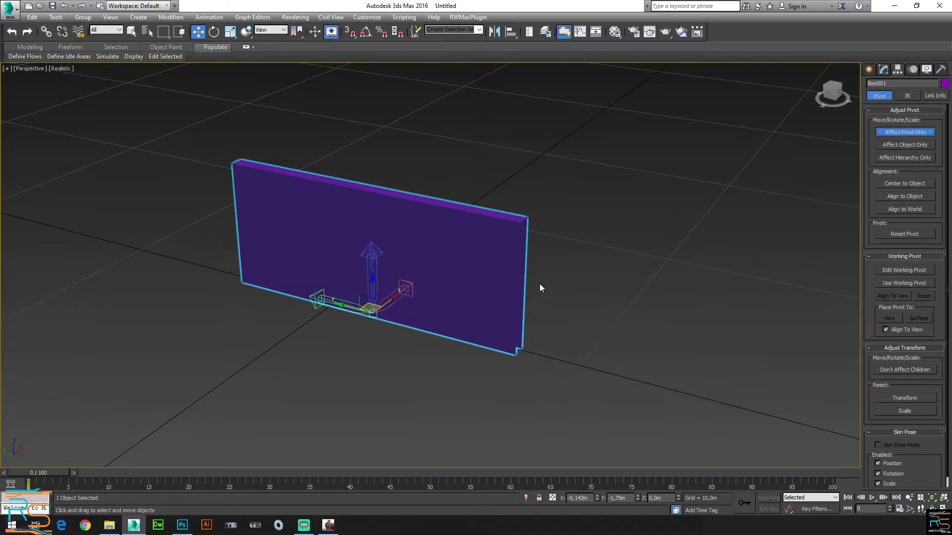
scroll(555, 360, up, 3)
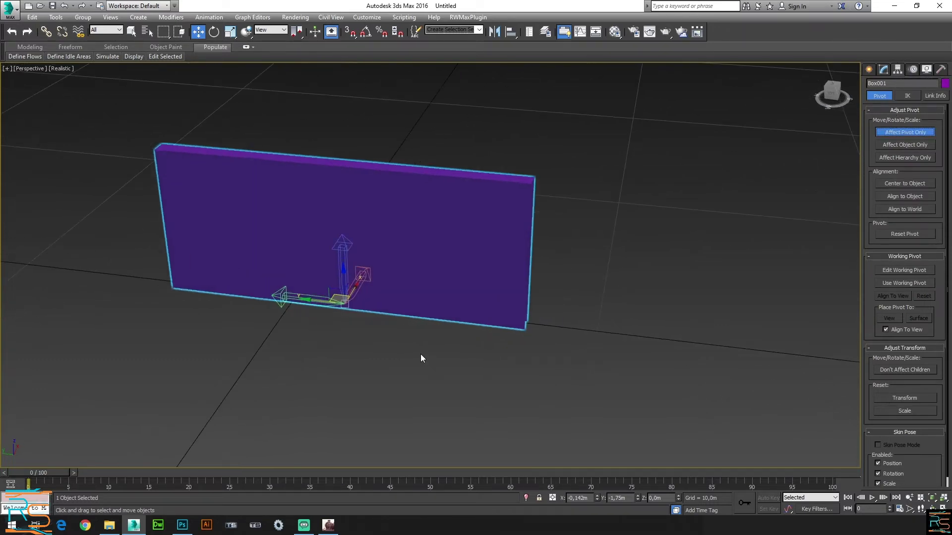
drag(318, 301, 498, 323)
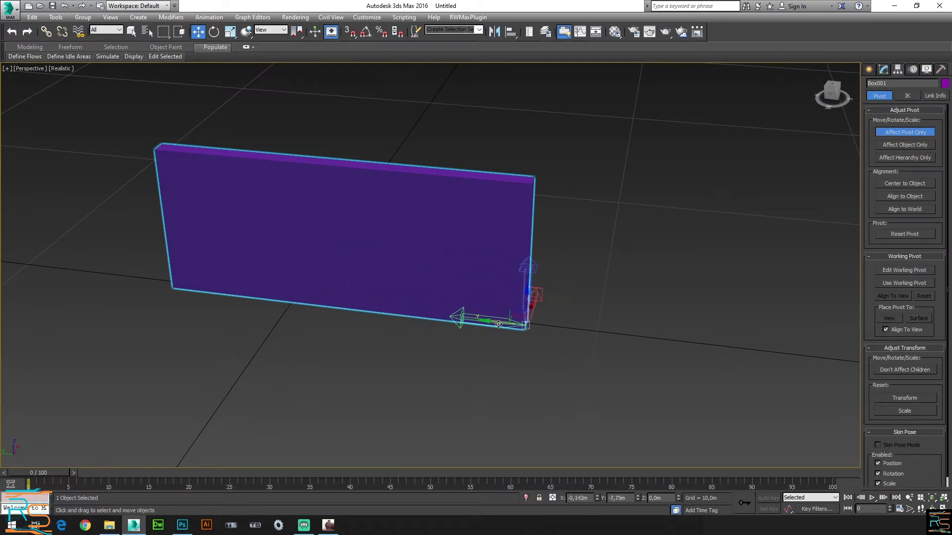
click(883, 70)
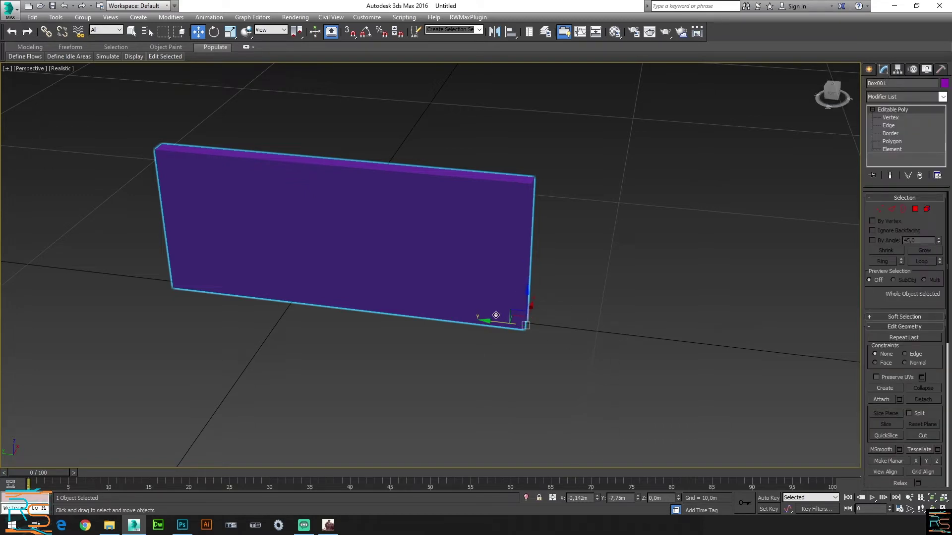
- Move the wall along its length and place it at X 0 and Y 0
drag(500, 320, 319, 301)
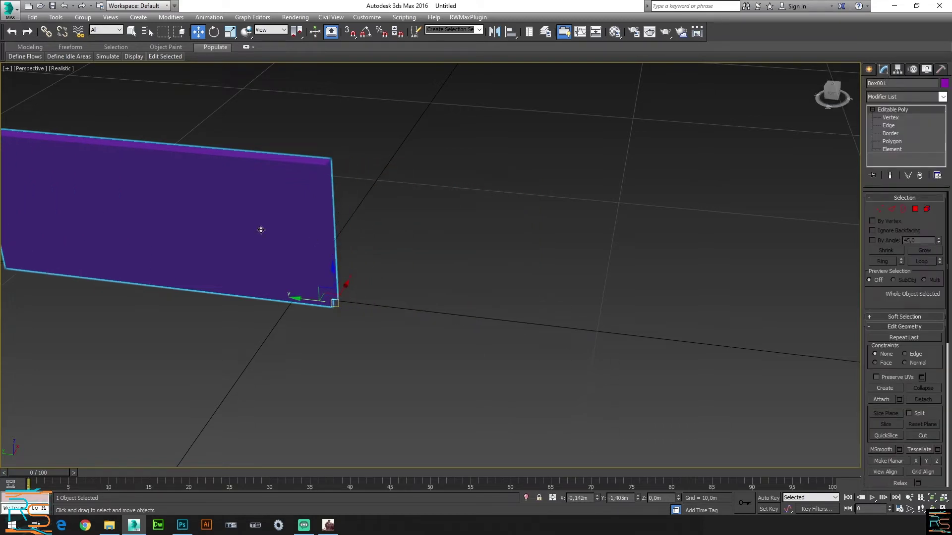
click(578, 498)
text(0)
key(Return)
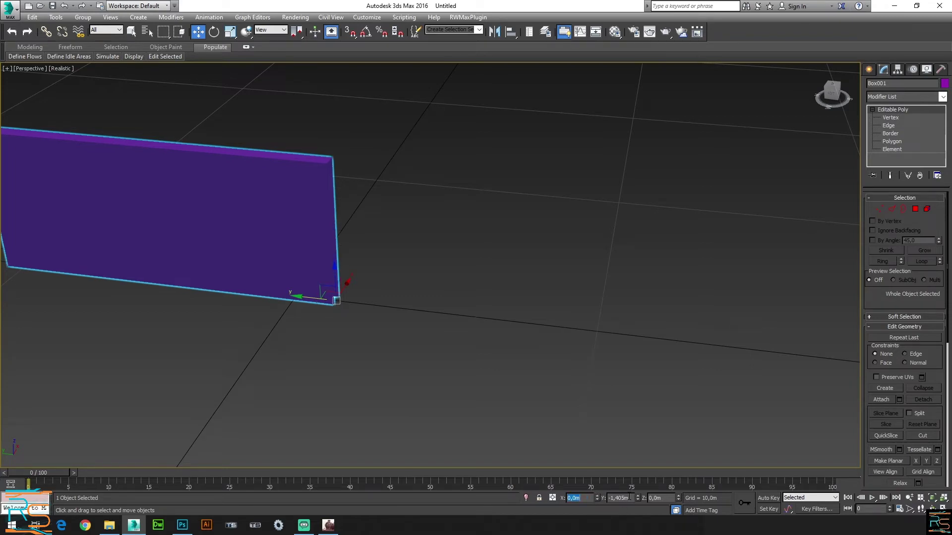
key(Tab)
text(0)
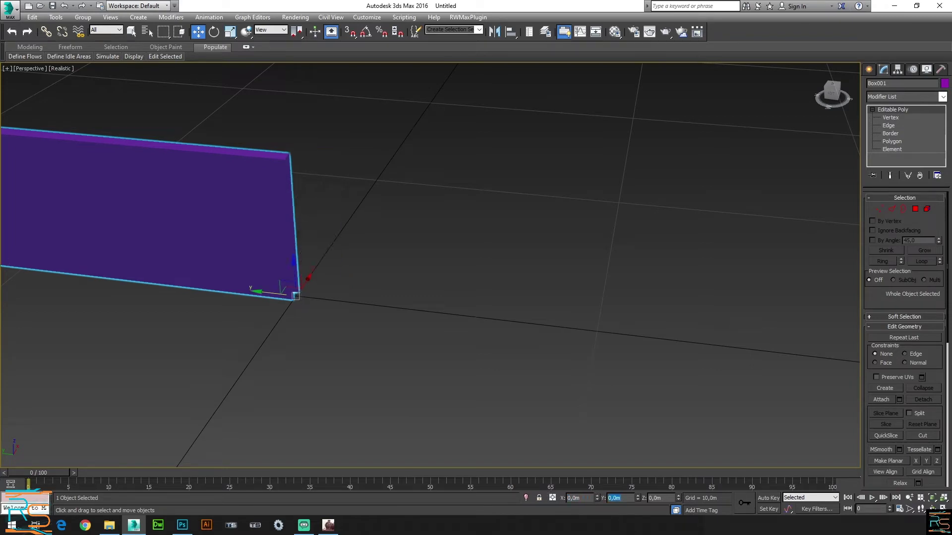
- Examine the placement of the wall's pivot relative to the grid origin
alt+middle_drag(426, 382, 386, 366)
scroll(386, 367, down, 4)
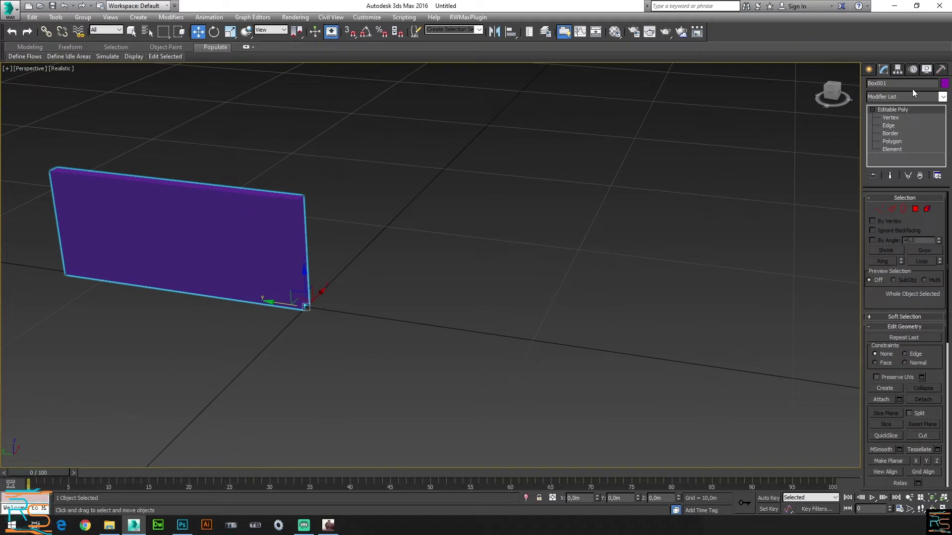
click(898, 69)
click(903, 132)
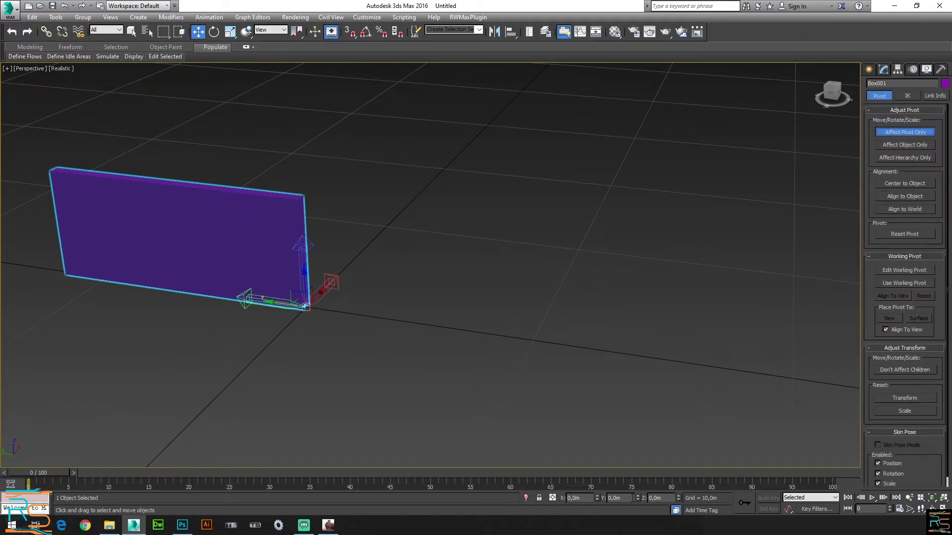
click(885, 72)
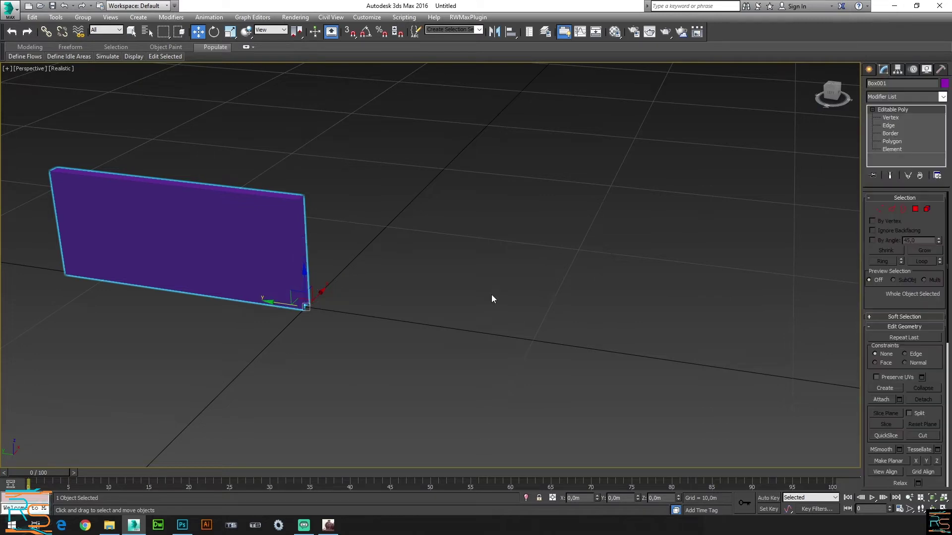
middle_drag(448, 320, 524, 375)
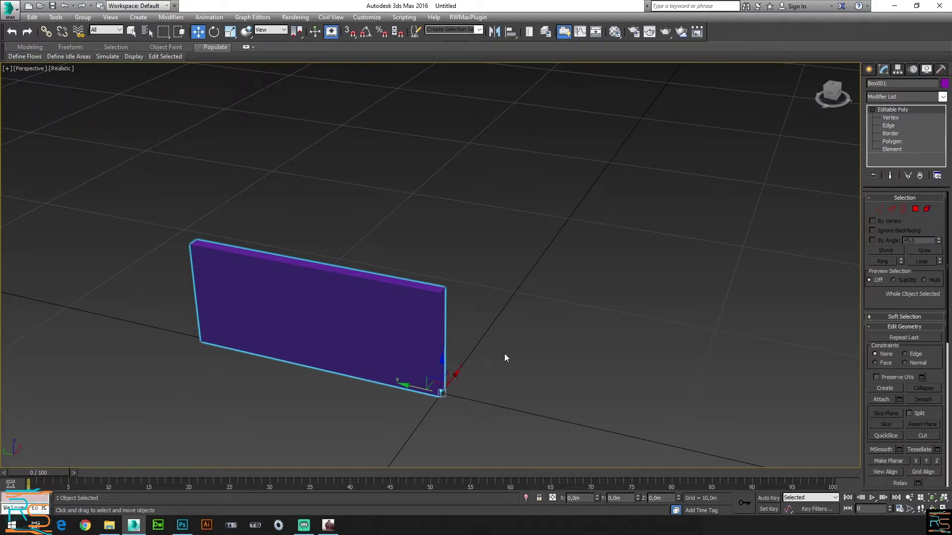
alt+middle_drag(504, 353, 497, 390)
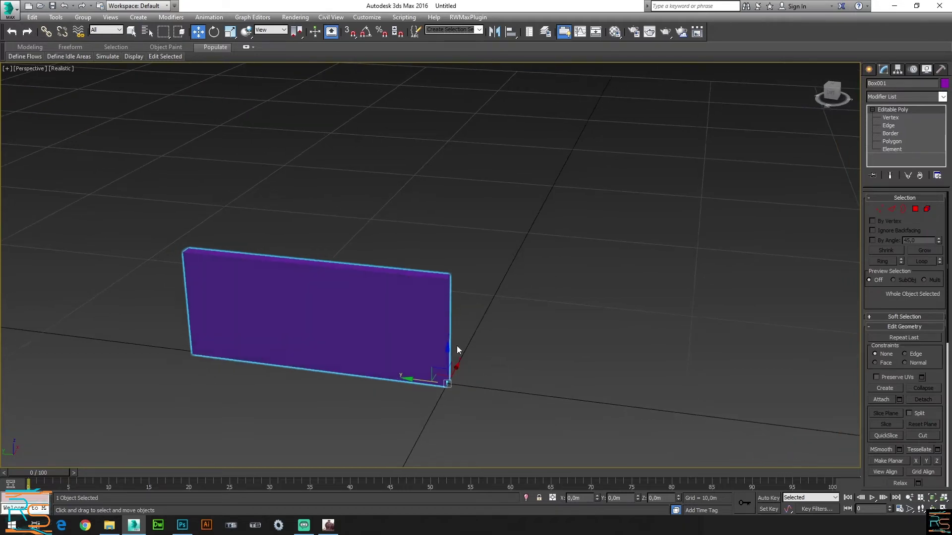
alt+middle_drag(500, 353, 603, 341)
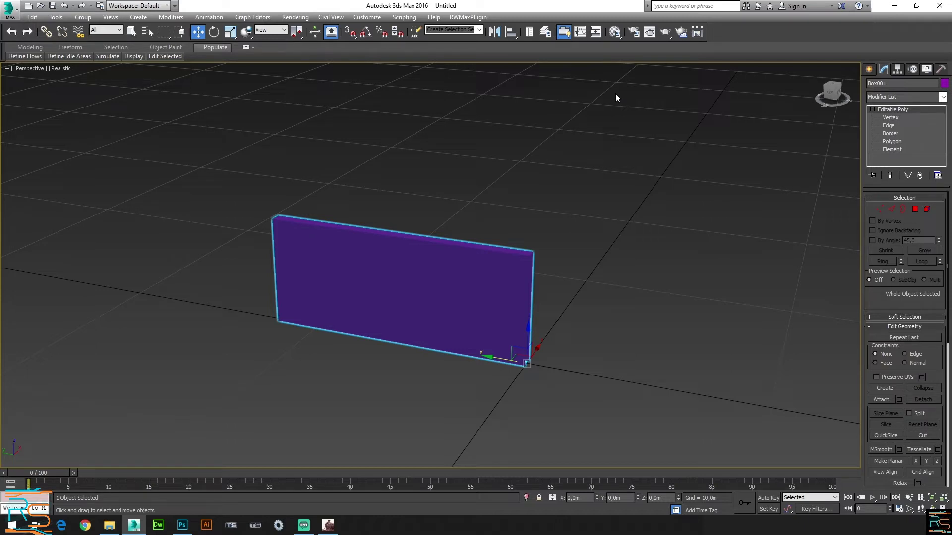
- Change the first material slot to RWMaterial and set its shader to LoftTexDiff.fx
click(615, 31)
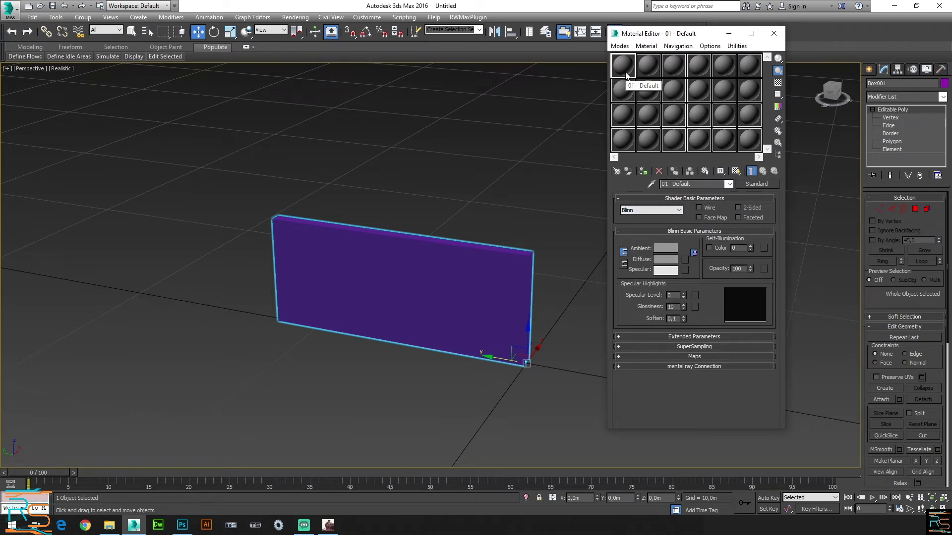
click(757, 184)
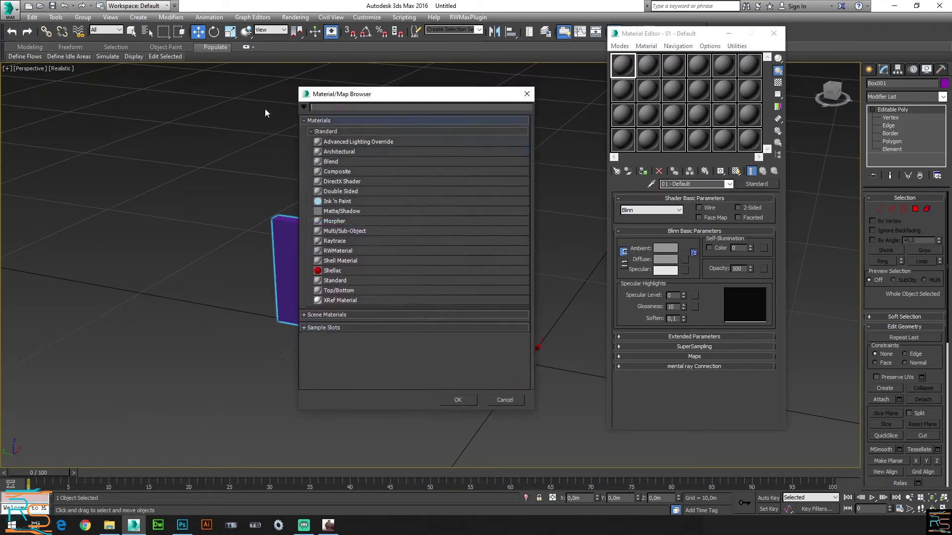
double_click(350, 250)
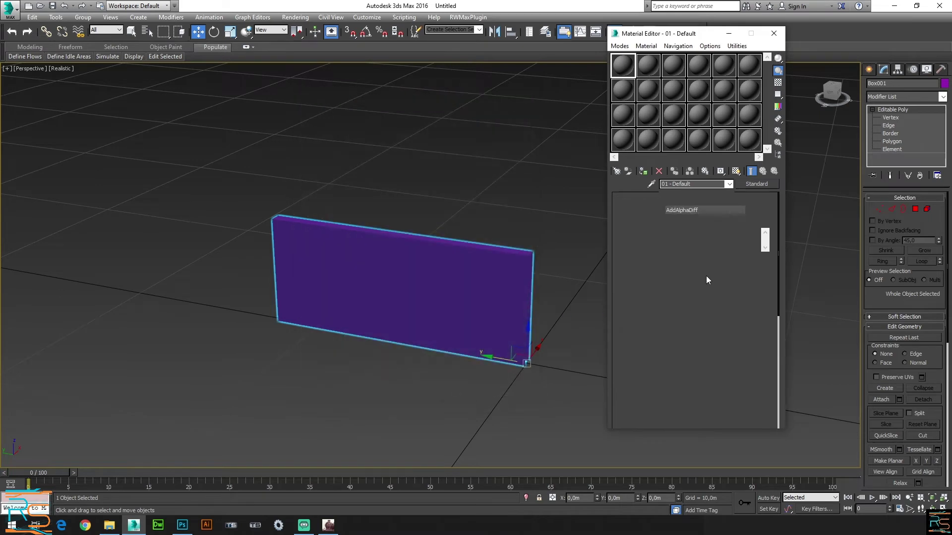
click(750, 210)
drag(748, 245, 752, 282)
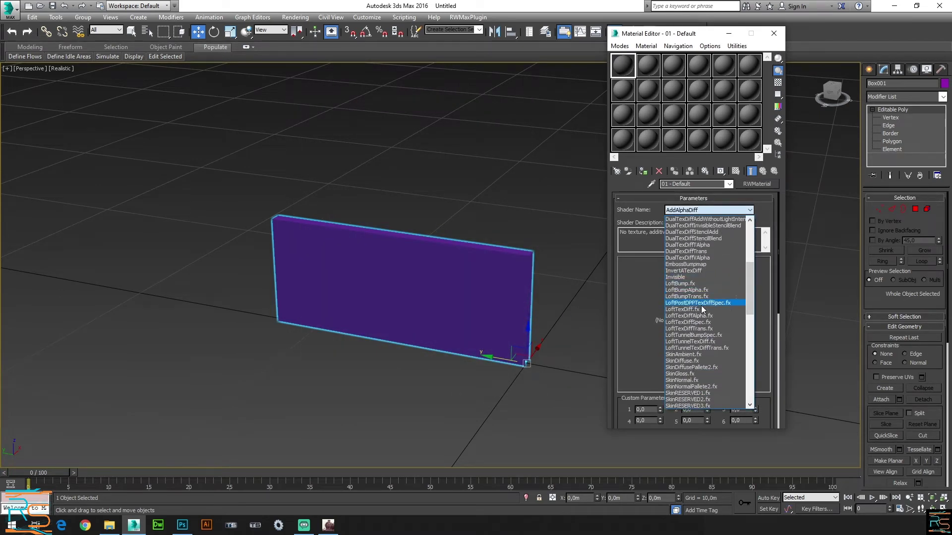
click(680, 310)
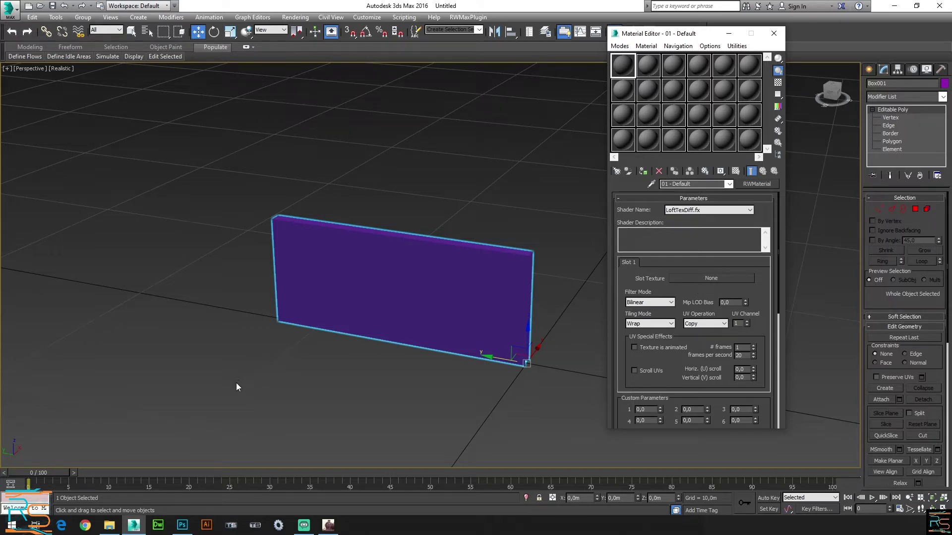
- Switch to Photoshop and try to open the recent file Hormigon_flores.dds
click(182, 527)
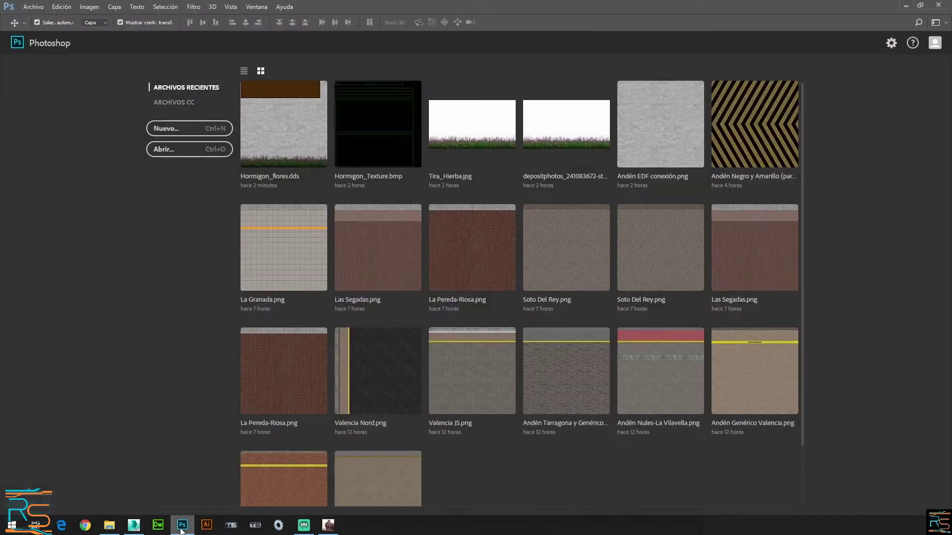
click(262, 147)
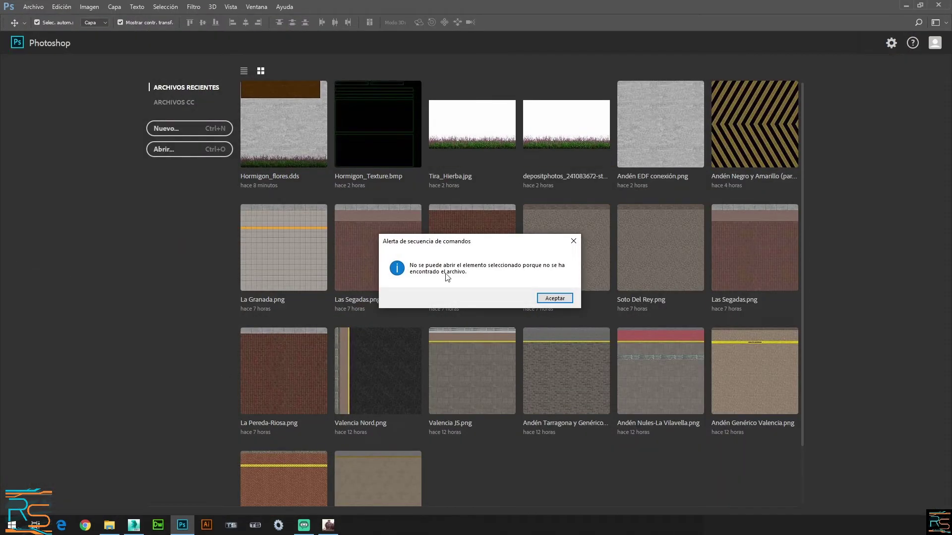
click(569, 300)
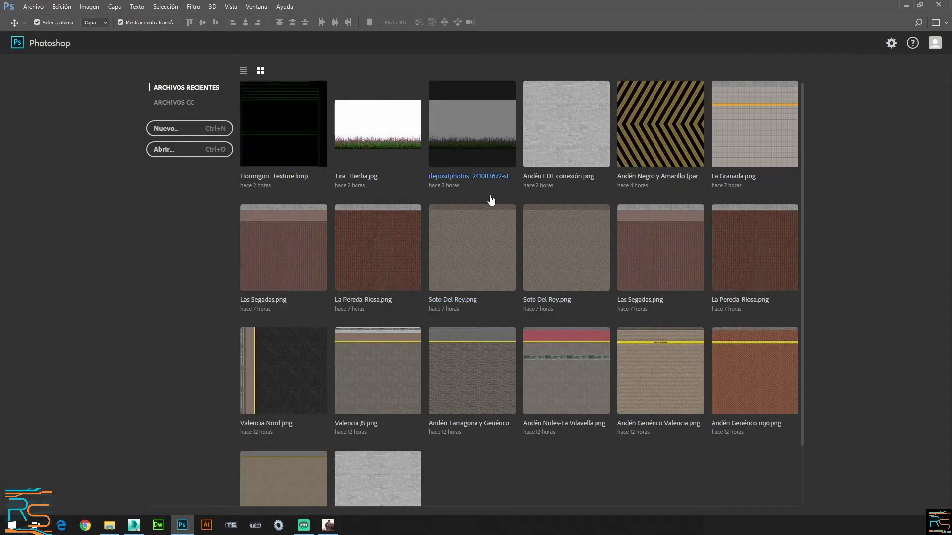
- Switch to File Explorer and select Hormigon_flores.dds in the RS_Spain\Scenery\Muro_Hormigon\Textures folder
click(117, 532)
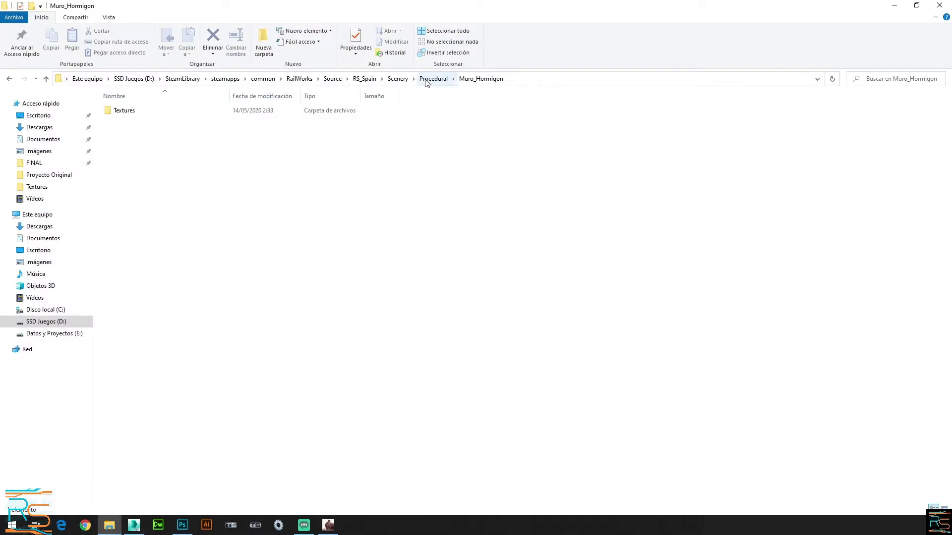
click(369, 81)
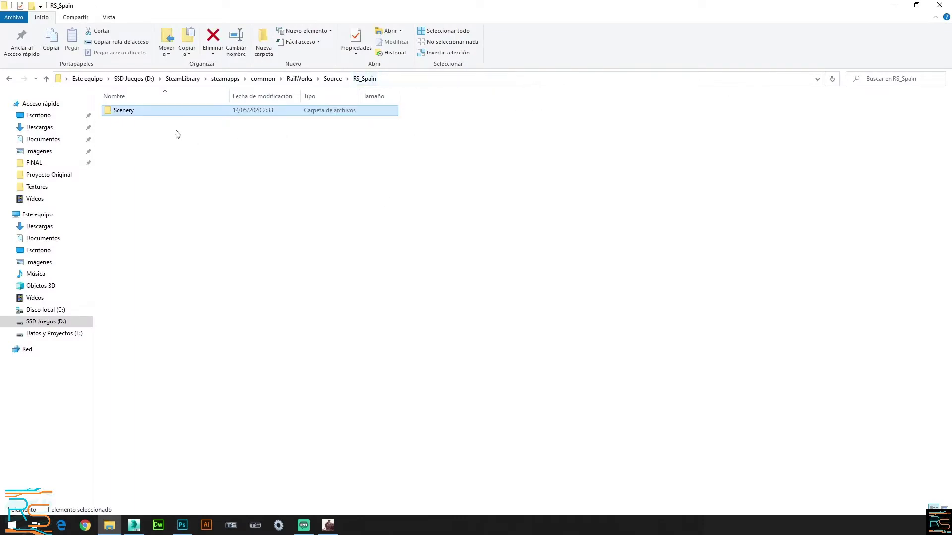
double_click(152, 111)
click(145, 124)
double_click(146, 124)
double_click(143, 111)
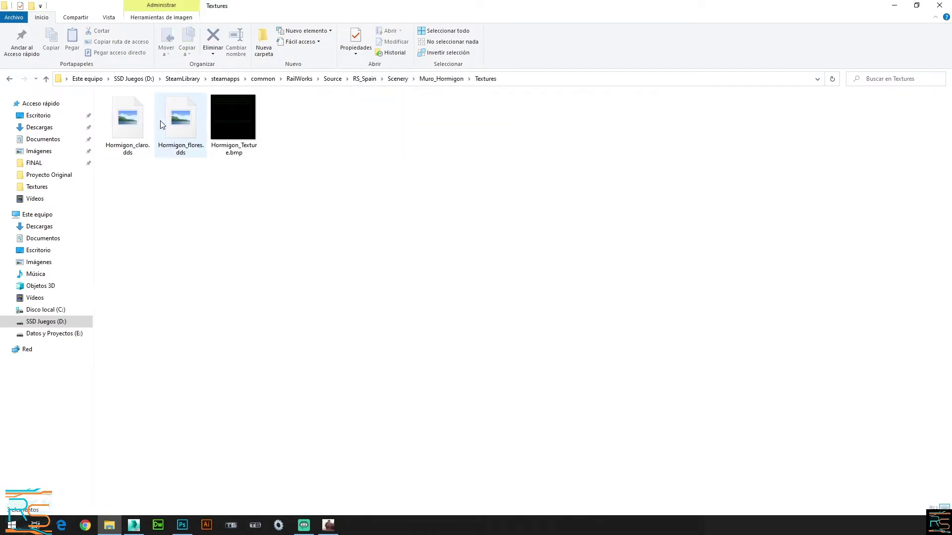
click(177, 123)
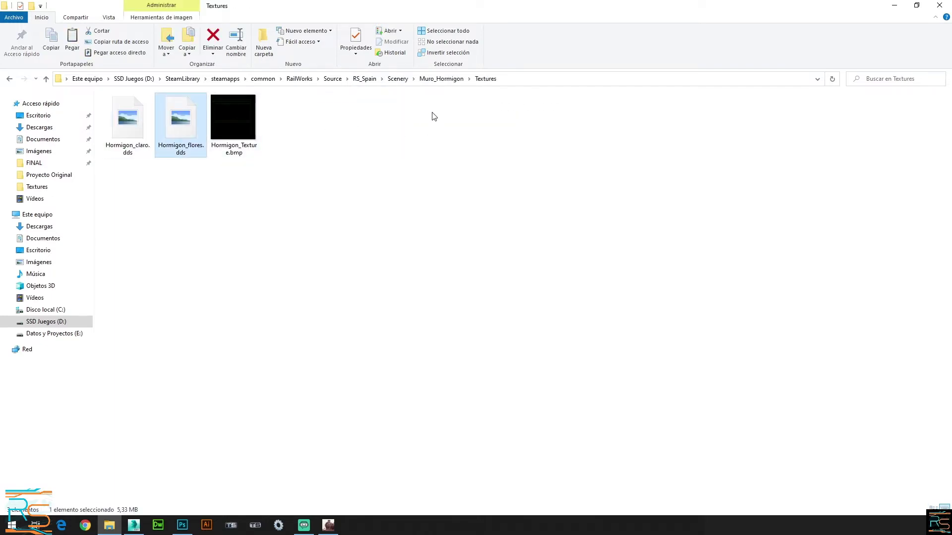
- Place Hormigon_flores.dds in the RS_Spain\Scenery\Procedural\Muro_Hormigon\Textures folder
click(398, 79)
click(145, 110)
double_click(146, 110)
double_click(142, 111)
double_click(143, 111)
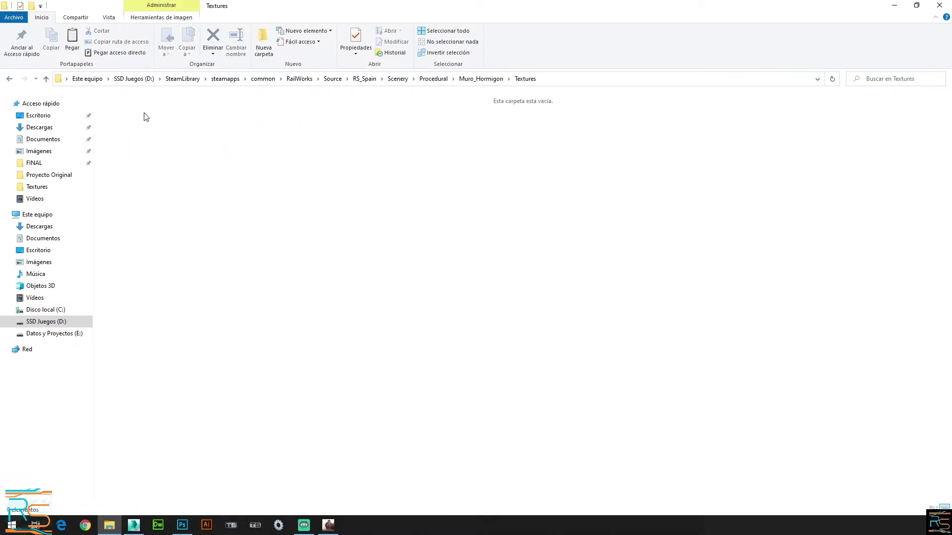
- Open Hormigon_flores.dds in Photoshop with default sizes and no colour management
drag(127, 121, 536, 50)
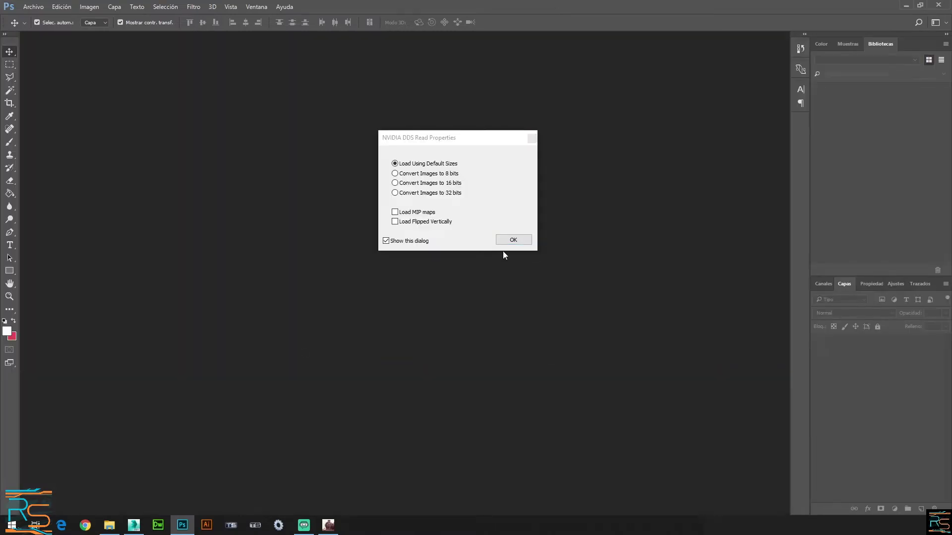
click(513, 240)
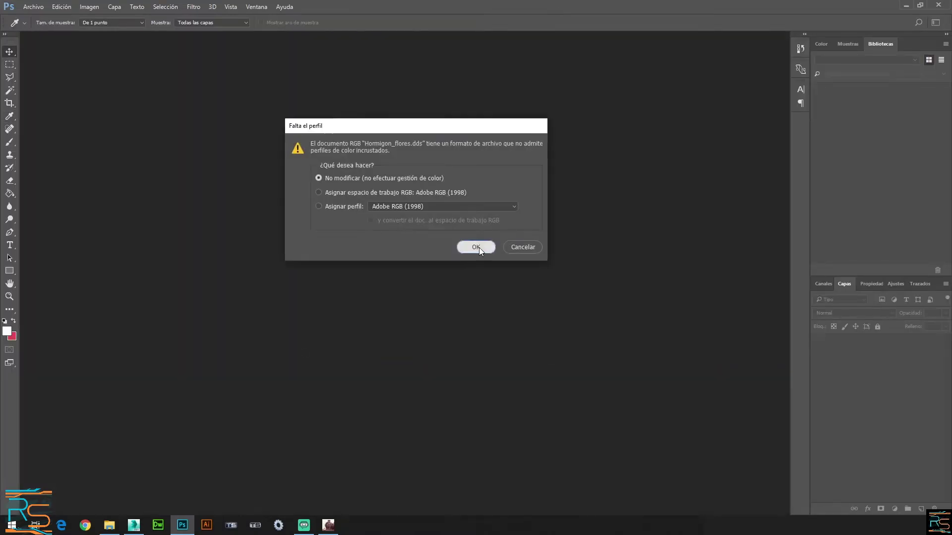
click(478, 247)
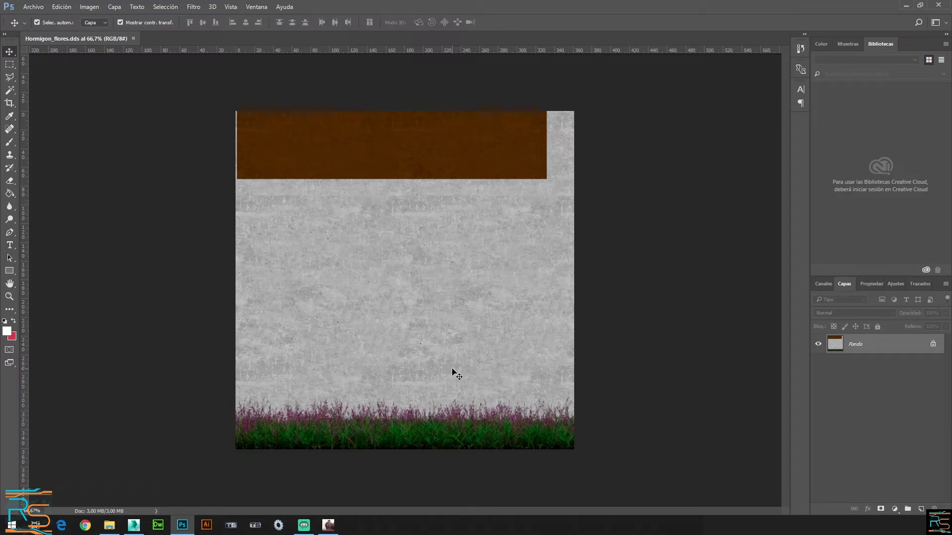
- Rotate the whole image 90° counterclockwise
click(90, 7)
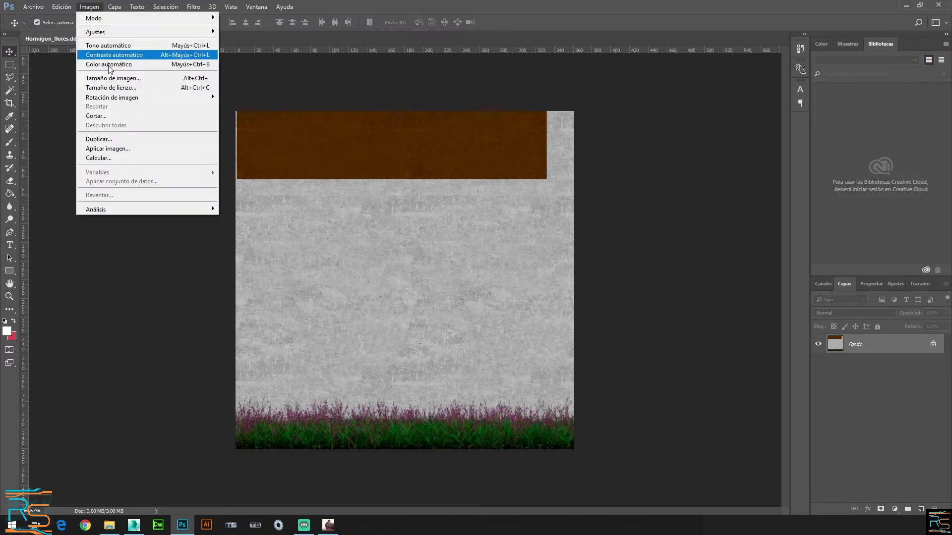
mouse_move(126, 98)
click(238, 113)
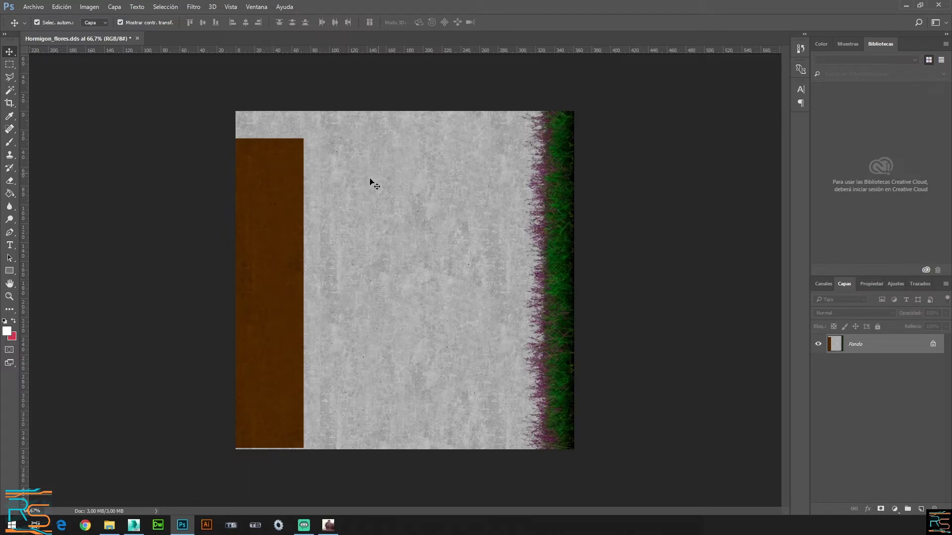
- Save the texture over Hormigon_flores.dds as 8.8.8.8 ARGB 32 bpp with generated MIP maps
click(33, 7)
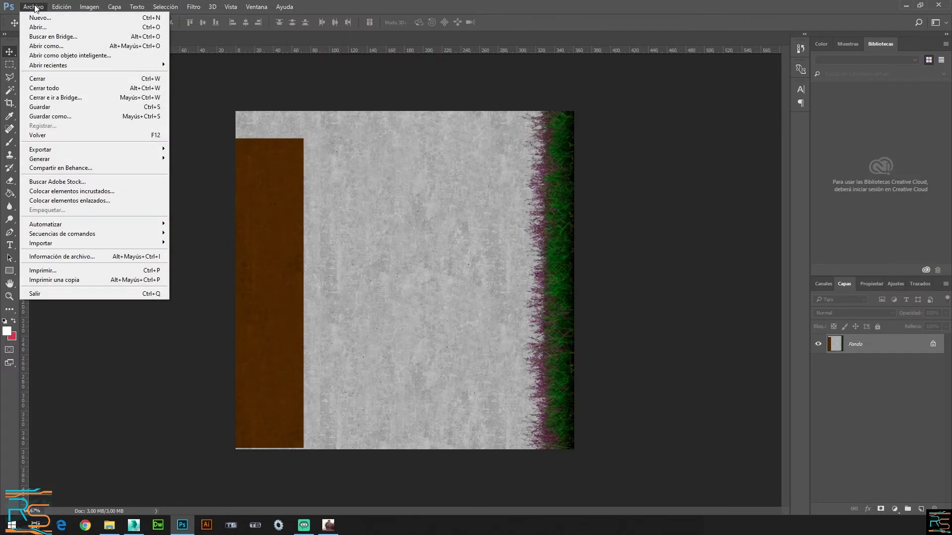
click(64, 116)
key(Return)
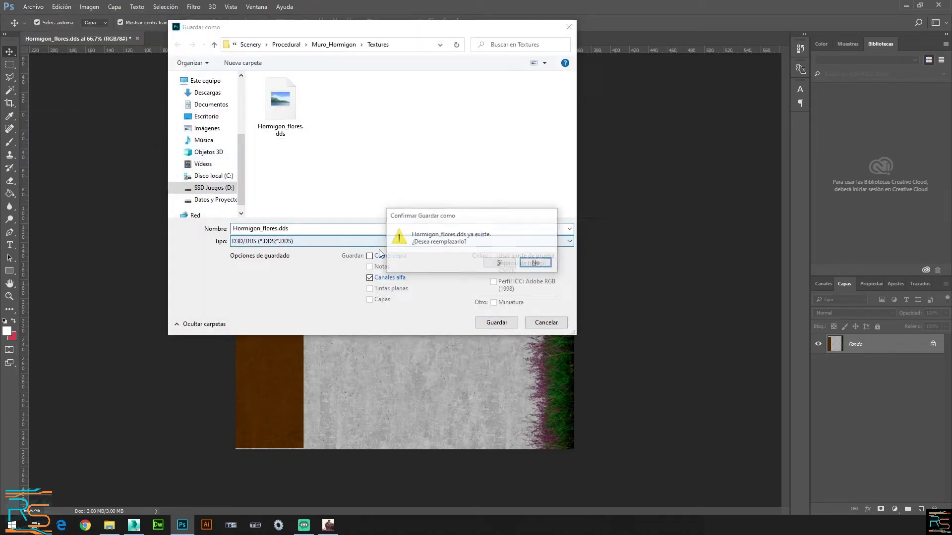
click(495, 263)
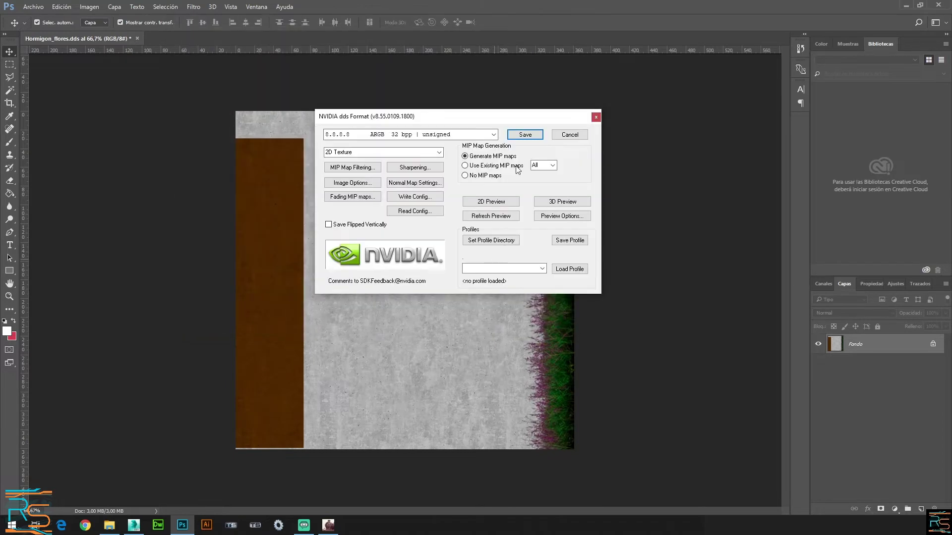
click(525, 134)
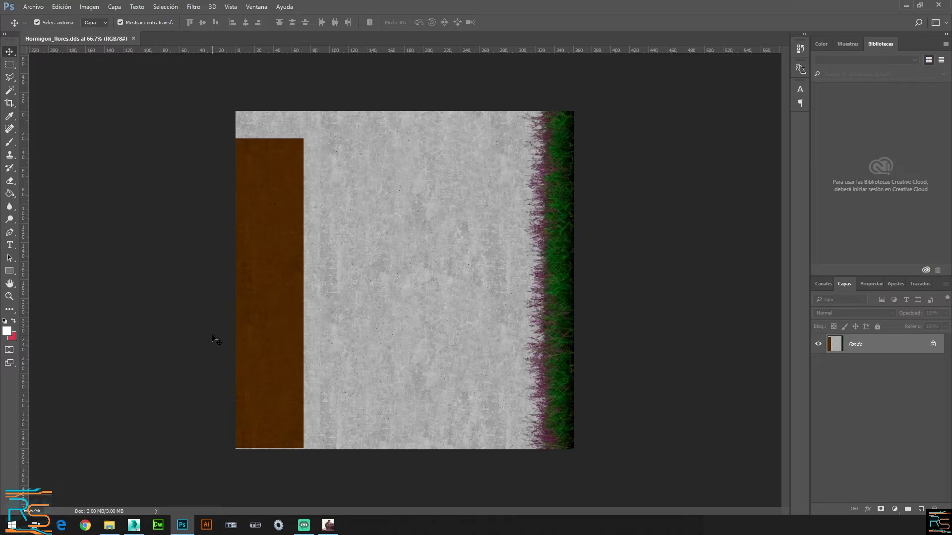
- Switch to 3ds Max and load Hormigon_flores.dds from Procedural\Muro_Hormigon\Textures as the material's Slot 1 texture
click(134, 525)
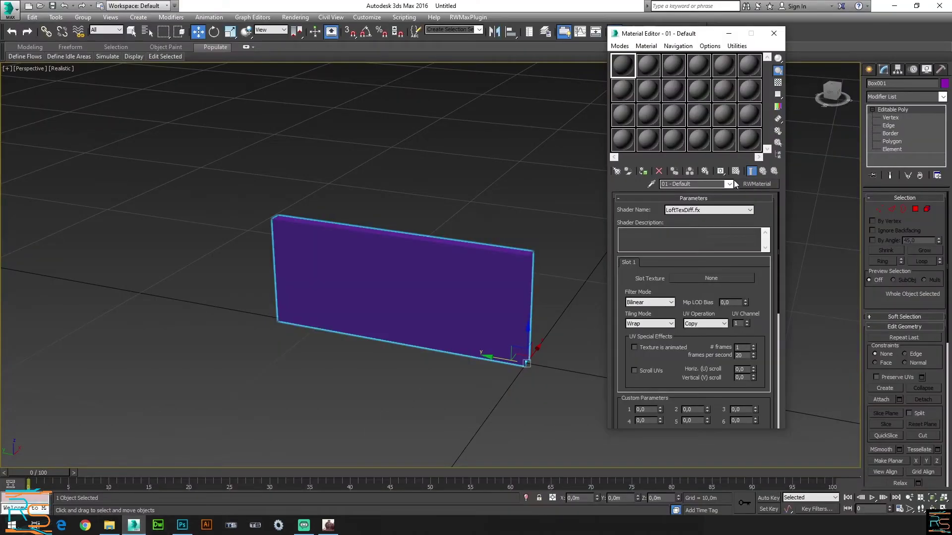
click(716, 278)
click(329, 121)
double_click(330, 139)
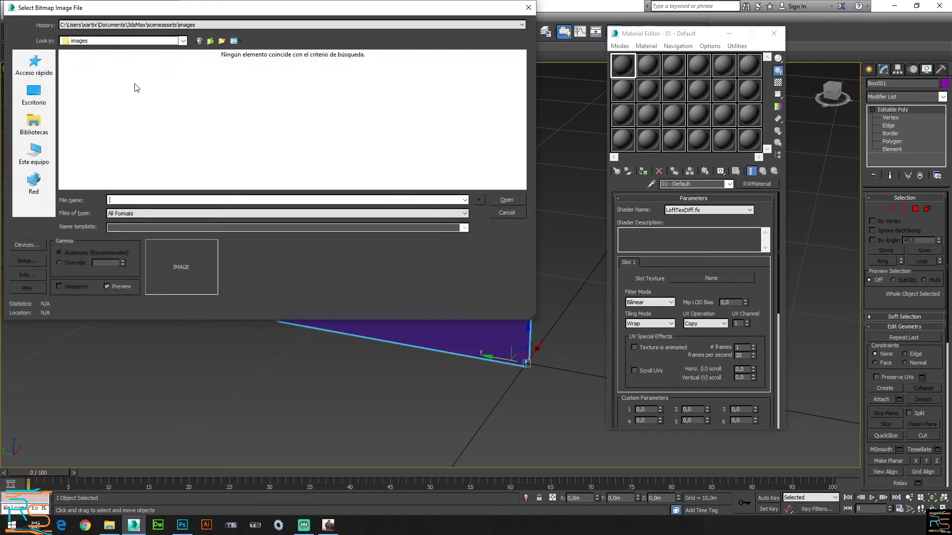
click(188, 25)
click(187, 39)
double_click(86, 68)
click(92, 78)
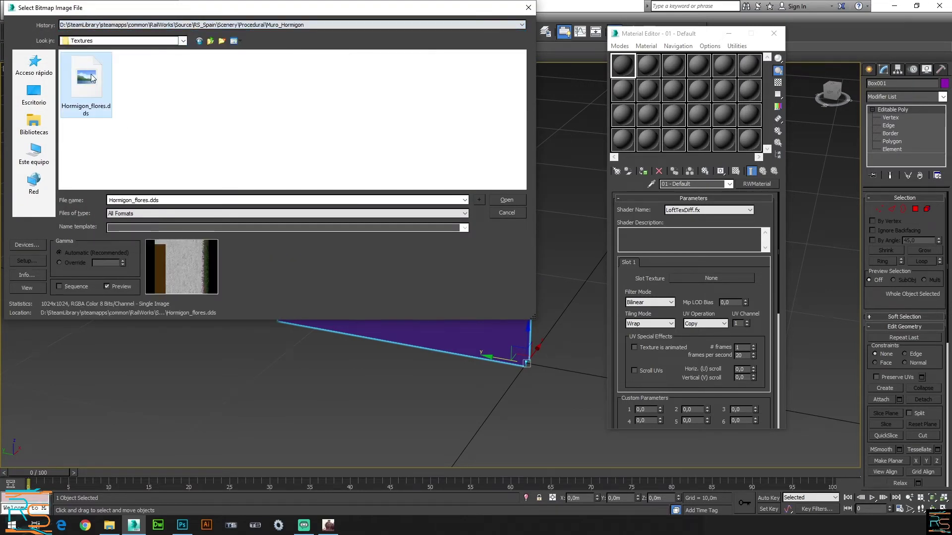
double_click(92, 78)
- Assign the material to the selected wall and show its texture in the viewport
click(643, 172)
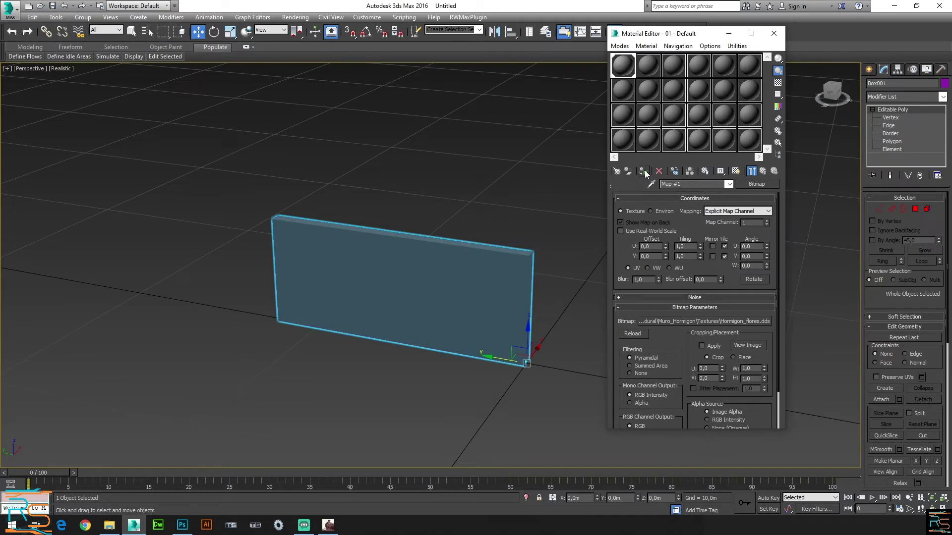
click(734, 172)
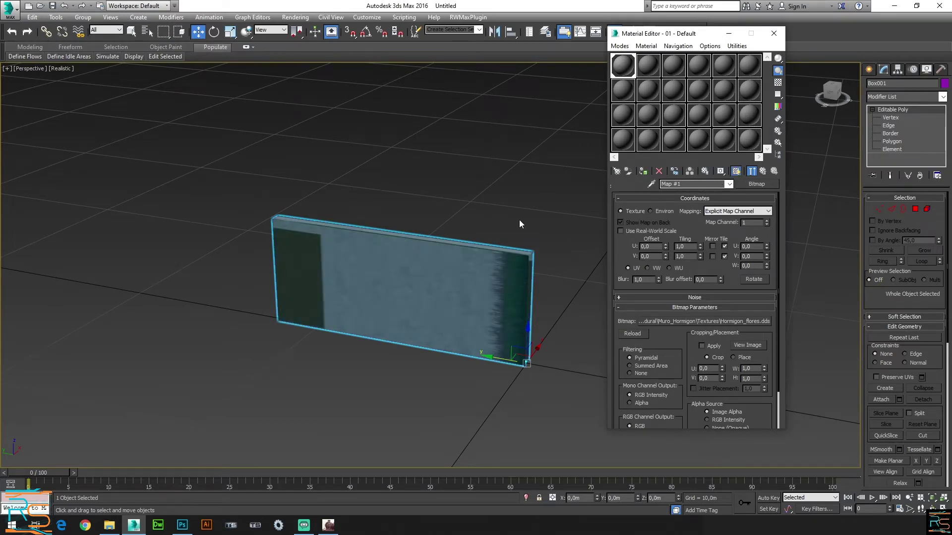
middle_drag(519, 219, 478, 212)
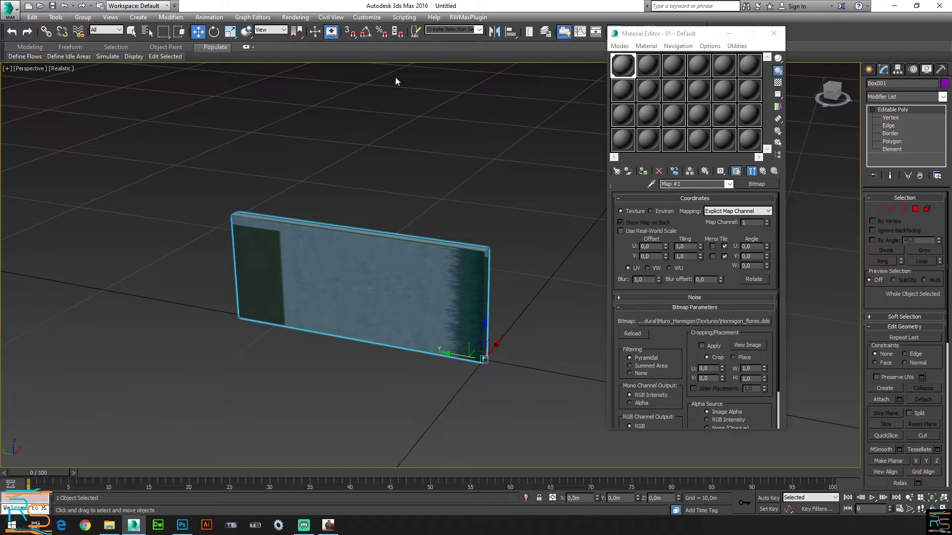
- Add an Unwrap UVW modifier to the wall and open the UV editor at polygon level
click(171, 17)
mouse_move(189, 126)
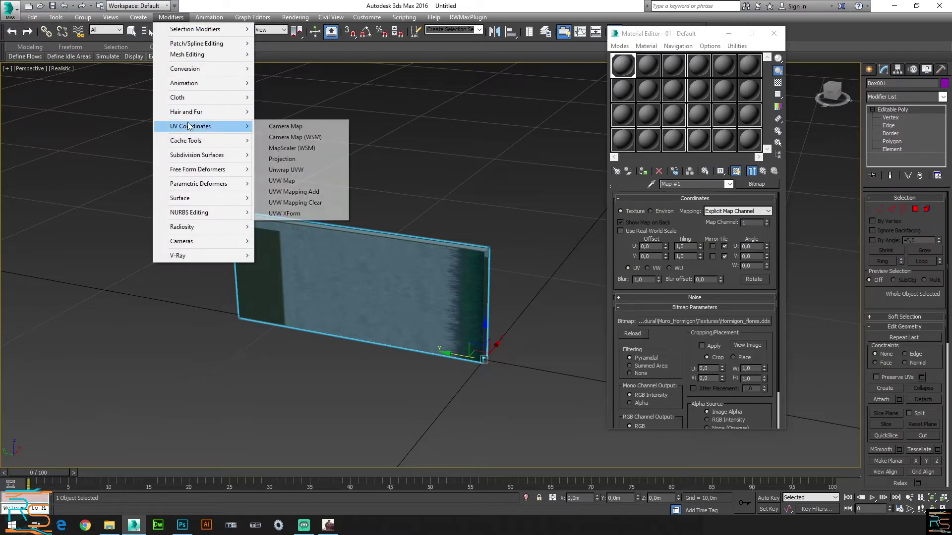
click(286, 169)
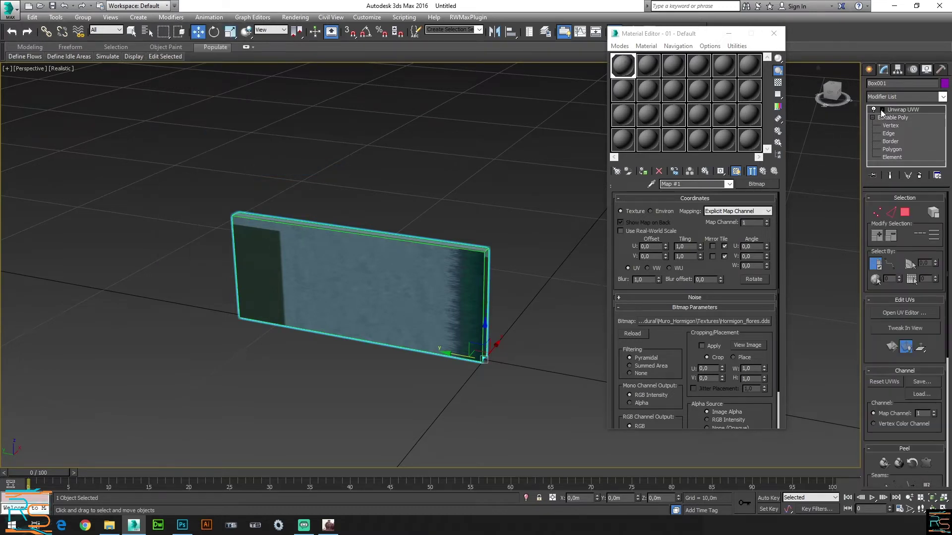
click(882, 109)
click(900, 134)
click(898, 312)
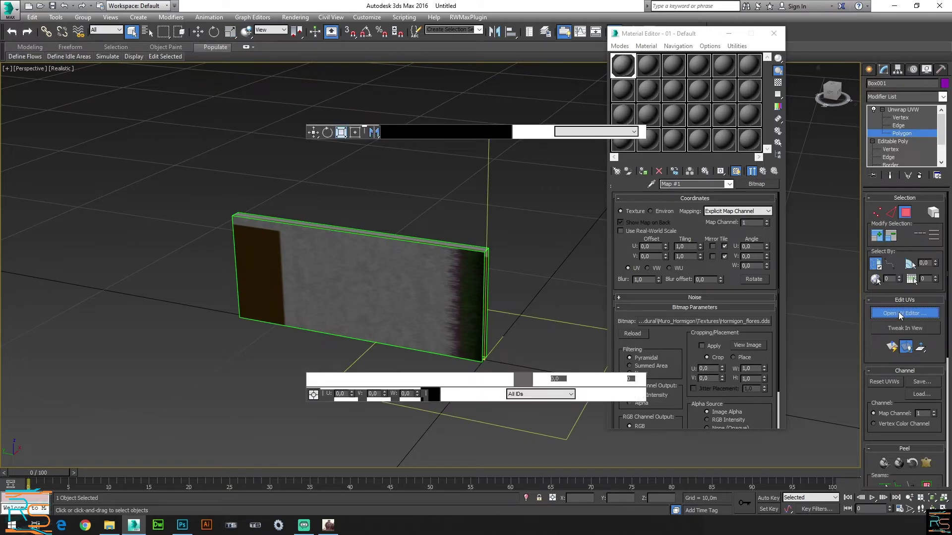
- Select all of the wall's UV polygons and apply Flatten Mapping with the default settings
drag(126, 47, 243, 53)
scroll(243, 92, down, 3)
key(ctrl+a)
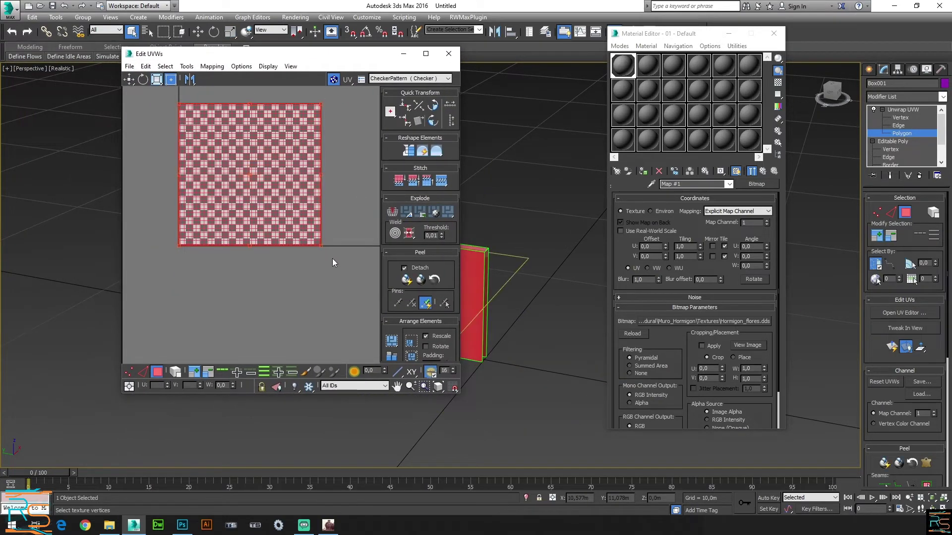
click(212, 66)
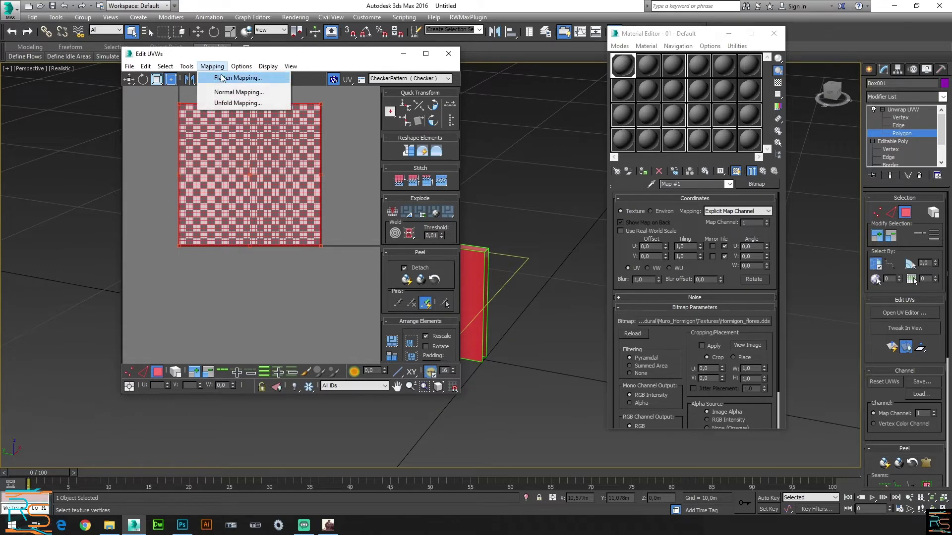
click(222, 77)
click(134, 61)
drag(311, 58, 310, 120)
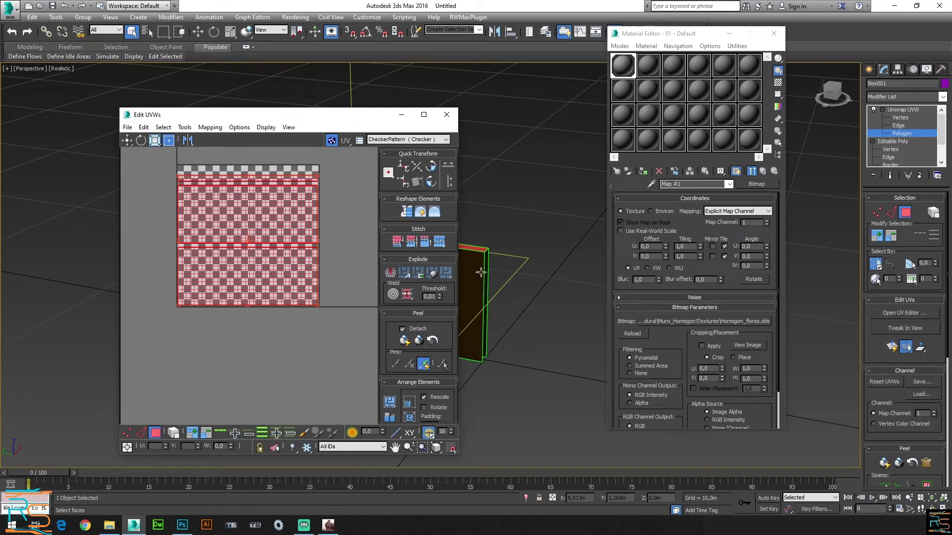
- Turn on angle snap and rotate all the UV islands 90° so the strips stand vertically
drag(331, 116, 269, 107)
click(79, 132)
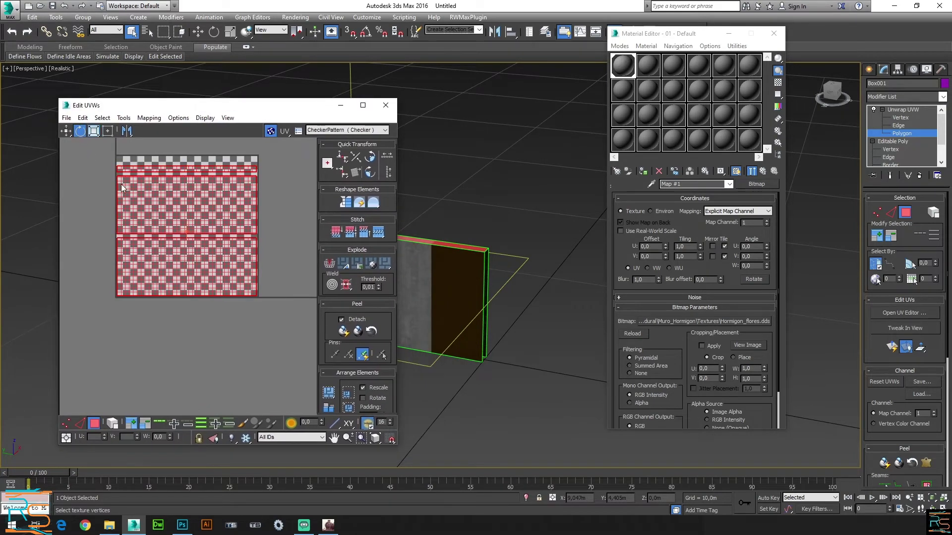
click(366, 35)
drag(207, 206, 151, 178)
- Display Map #1 (Hormigon_flores.dds) behind the UVs and shift all islands sideways to the texture's grass edge
click(66, 130)
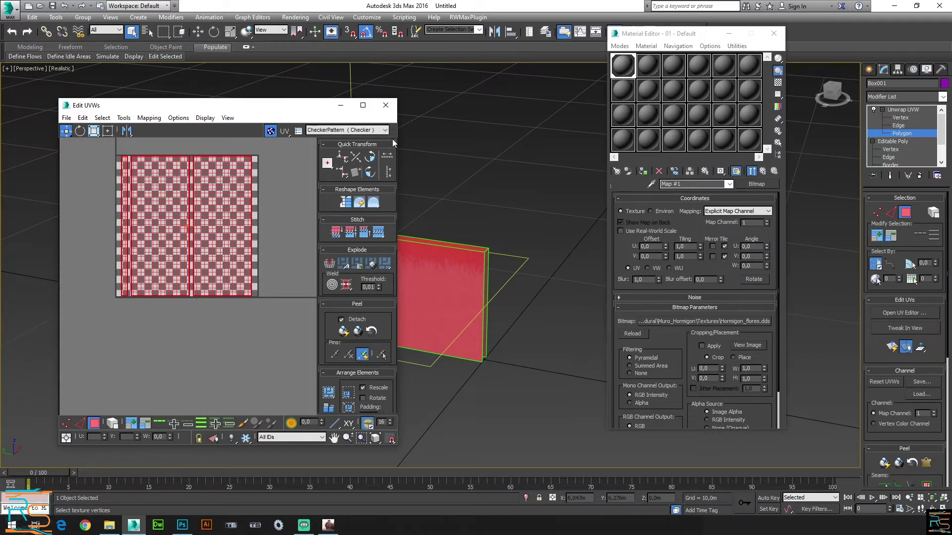
click(357, 129)
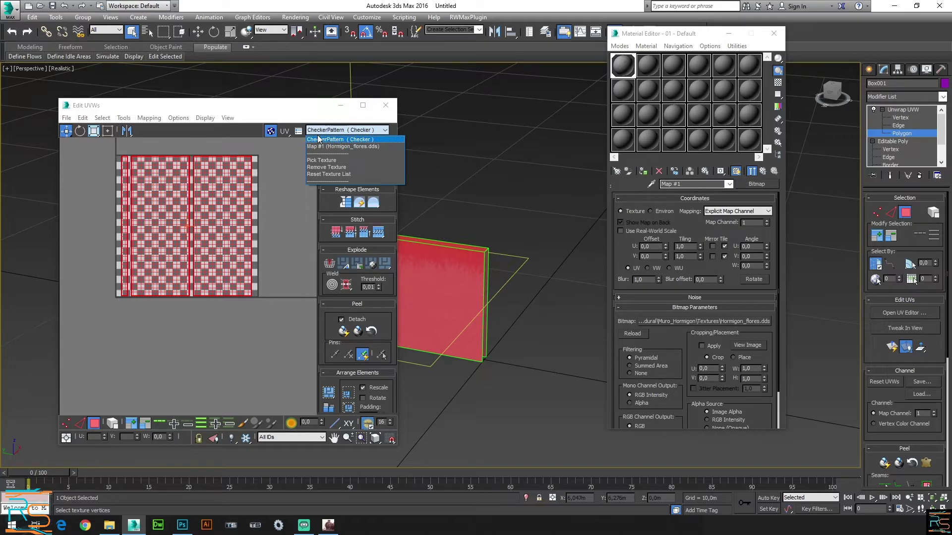
click(350, 147)
middle_drag(235, 297, 235, 360)
scroll(215, 334, up, 2)
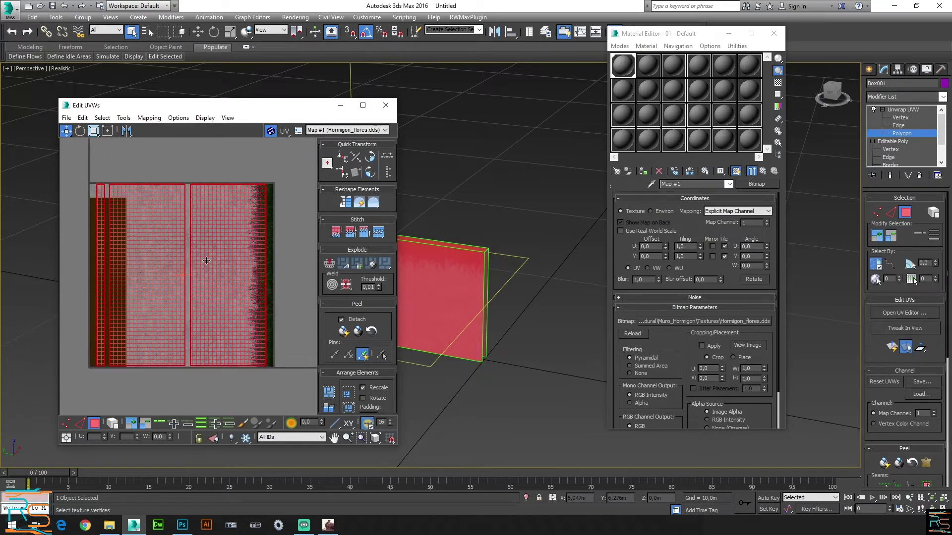
drag(206, 260, 213, 260)
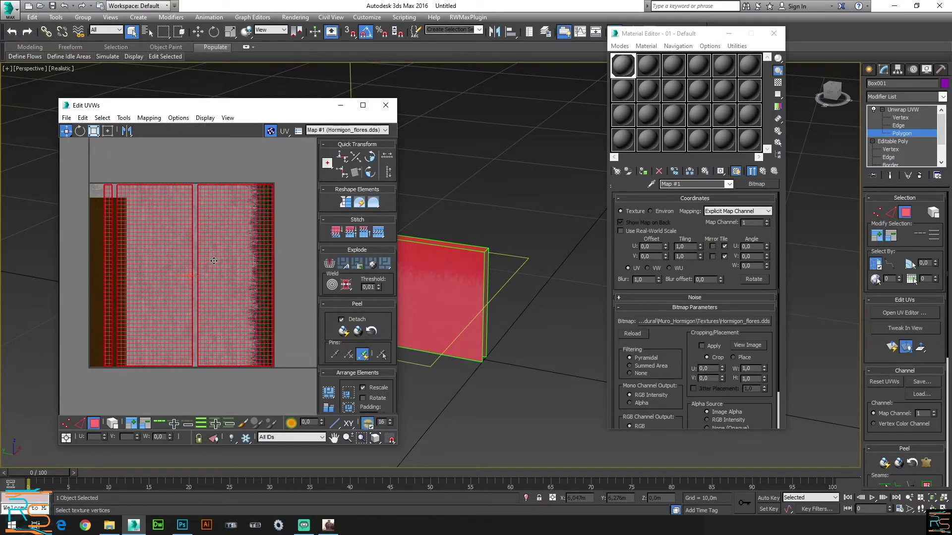
- Close the UV editor and deselect the wall to inspect how the texture lies on it
click(385, 105)
click(886, 109)
click(543, 276)
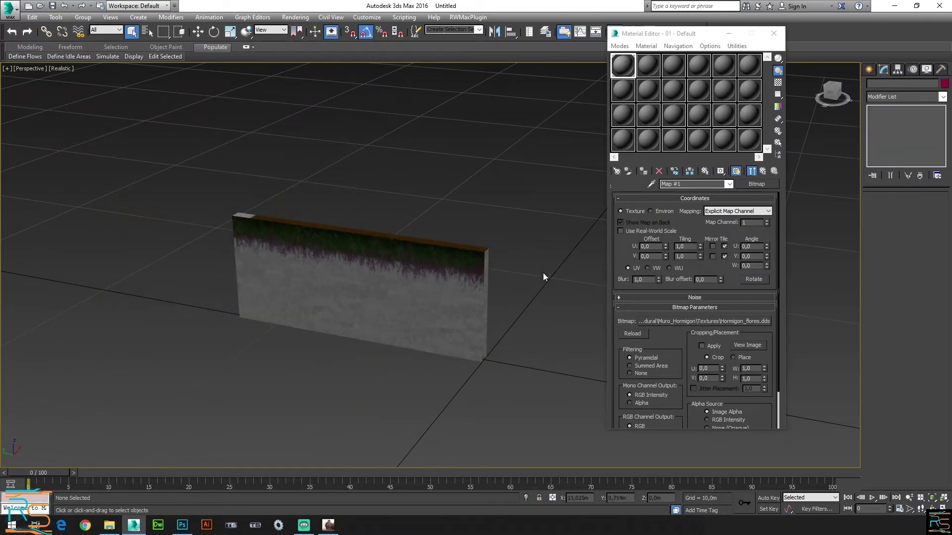
- Reopen the wall's UVs at polygon level and rotate the large face island over the grass by 180°
click(362, 296)
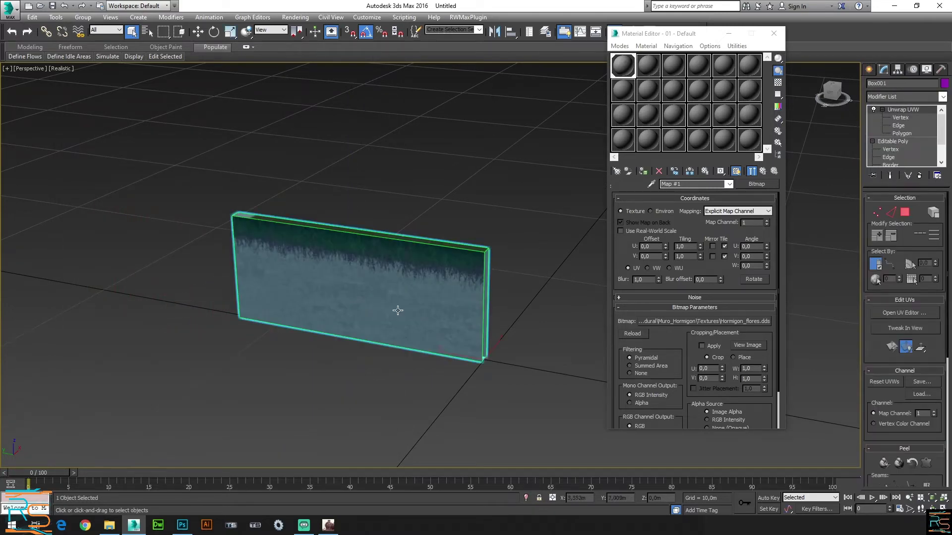
click(895, 133)
click(882, 313)
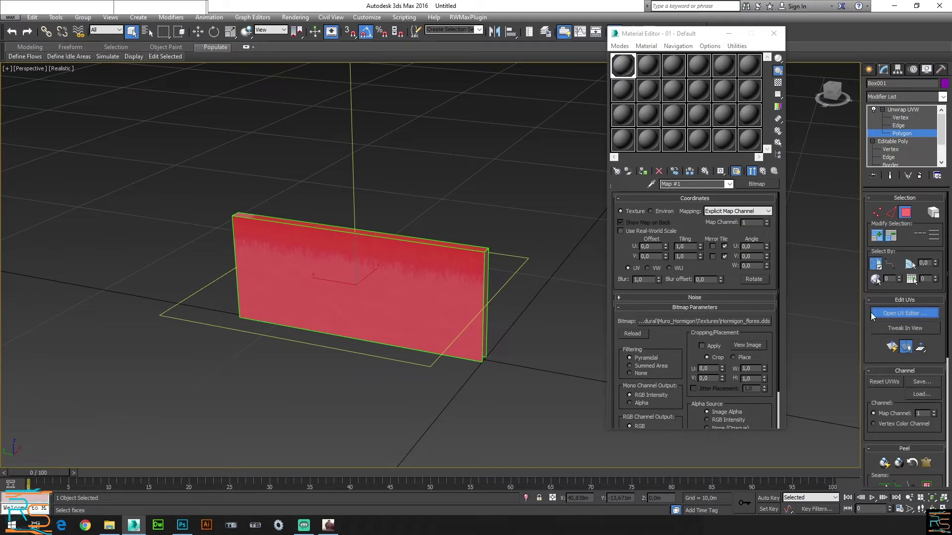
click(303, 209)
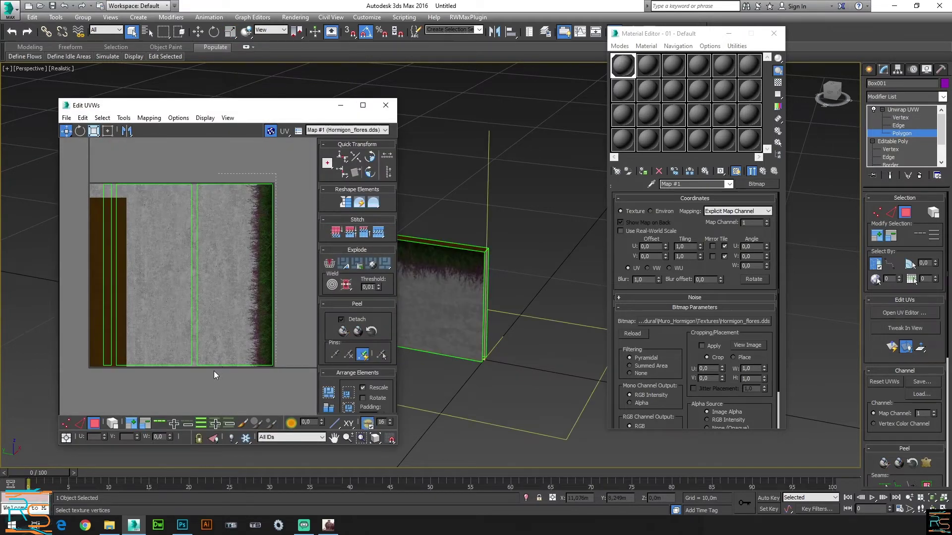
drag(203, 373, 234, 372)
key(e)
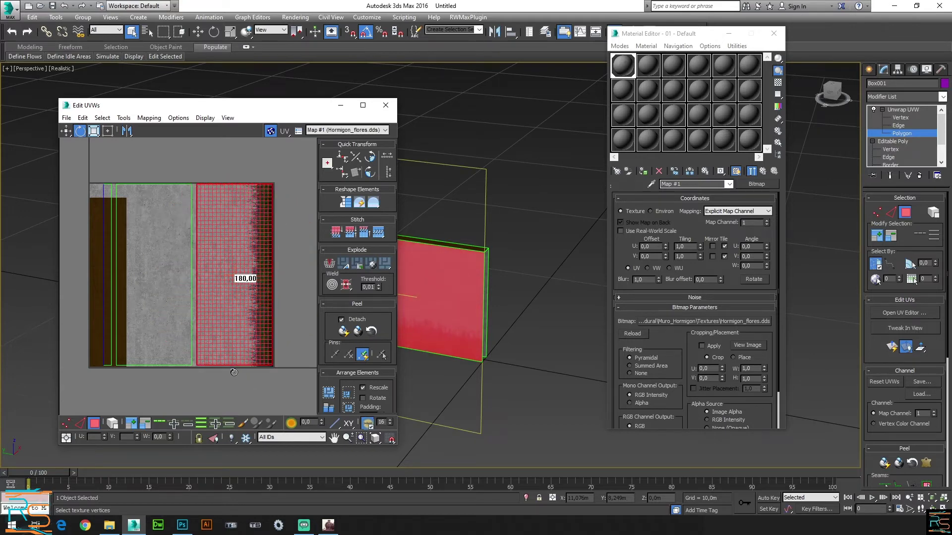
- Scale down the narrow edge-strip UV islands and move them fully inside the brown band of the texture
drag(95, 177, 114, 371)
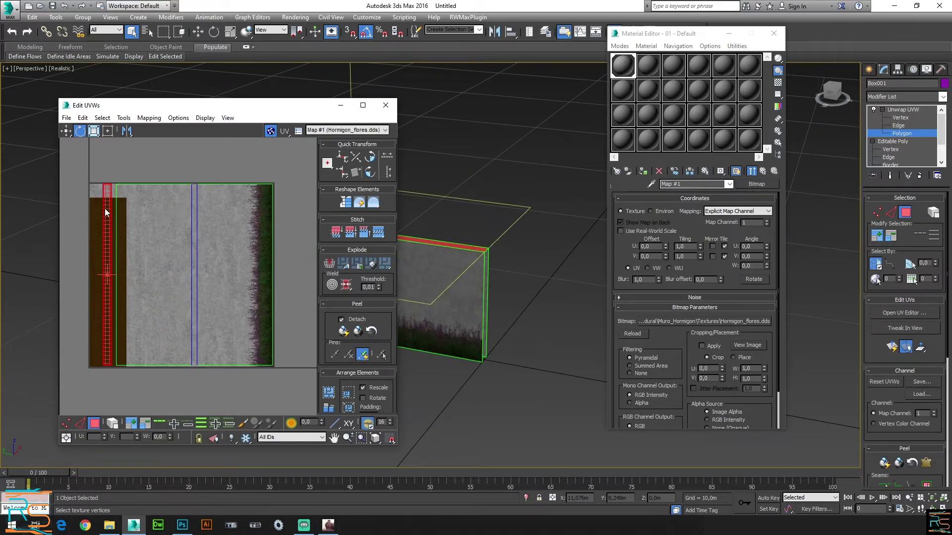
click(94, 132)
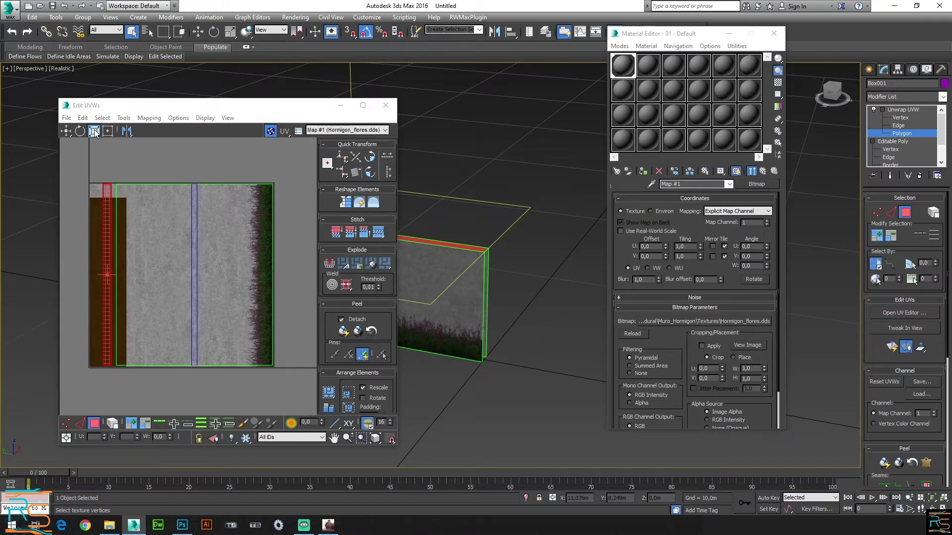
scroll(91, 218, up, 1)
scroll(105, 244, up, 1)
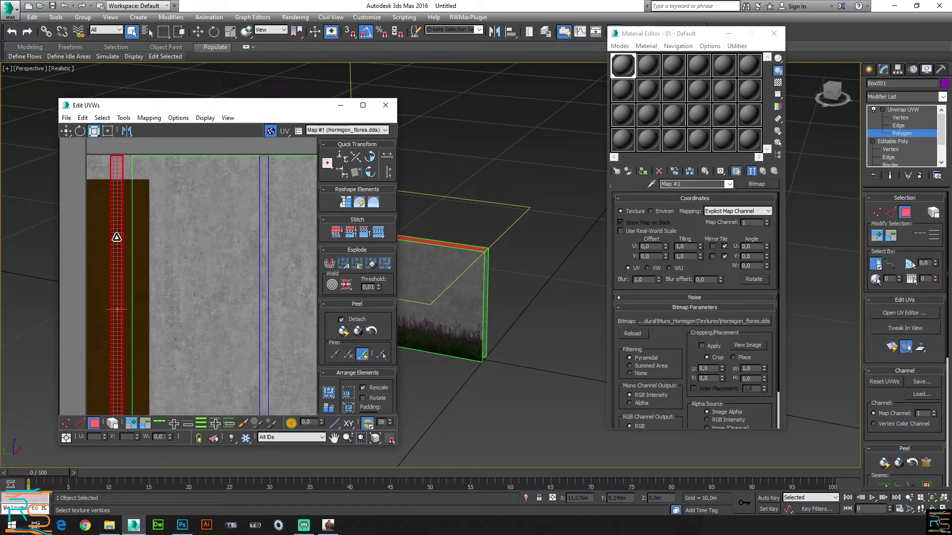
drag(117, 240, 123, 285)
scroll(146, 286, down, 2)
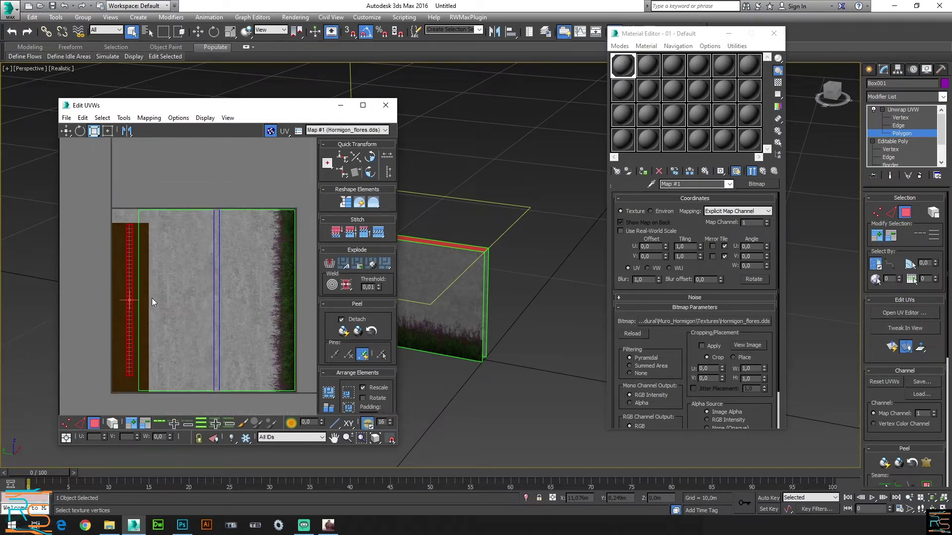
click(66, 130)
drag(126, 248, 125, 258)
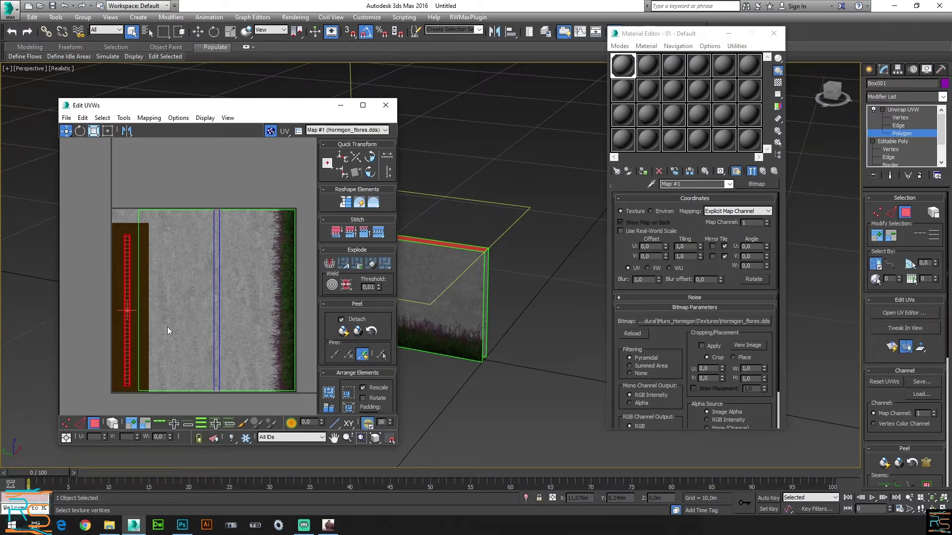
- Narrow the large UV island over the plain concrete horizontally so it clears the brown band
click(183, 272)
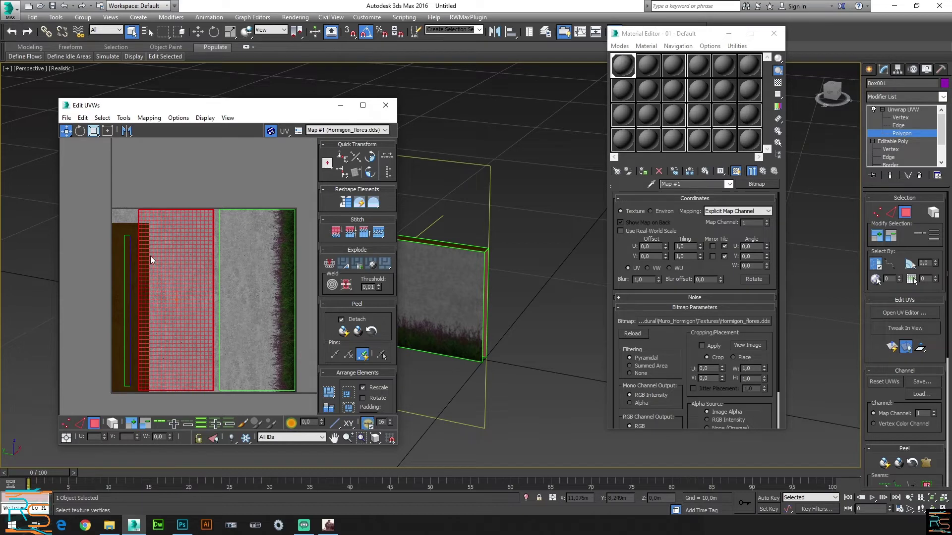
drag(92, 131, 95, 148)
drag(153, 251, 185, 260)
click(66, 131)
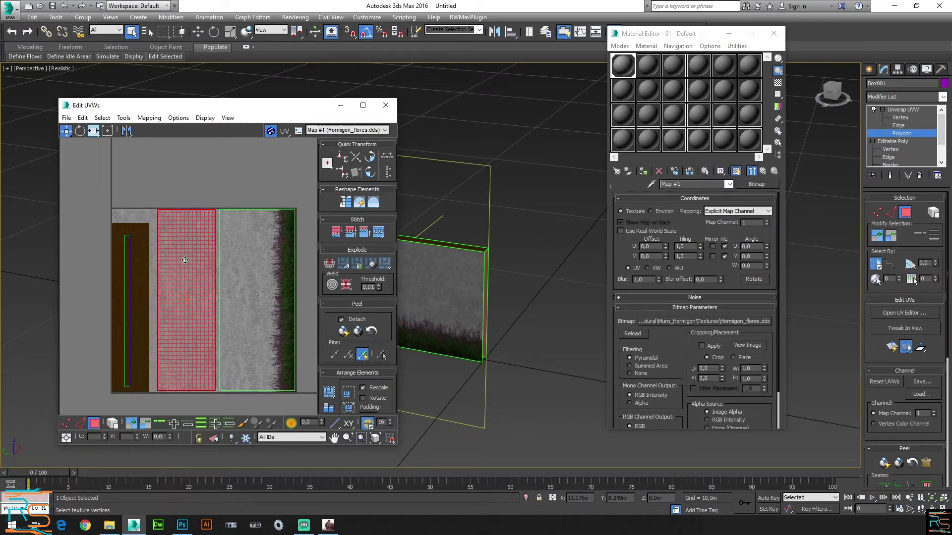
- Close the UV editor, leave polygon level and inspect the texture on both sides of the wall
click(386, 105)
mouse_move(478, 289)
alt+middle_down()
mouse_move(487, 283)
mouse_move(397, 276)
alt+middle_up()
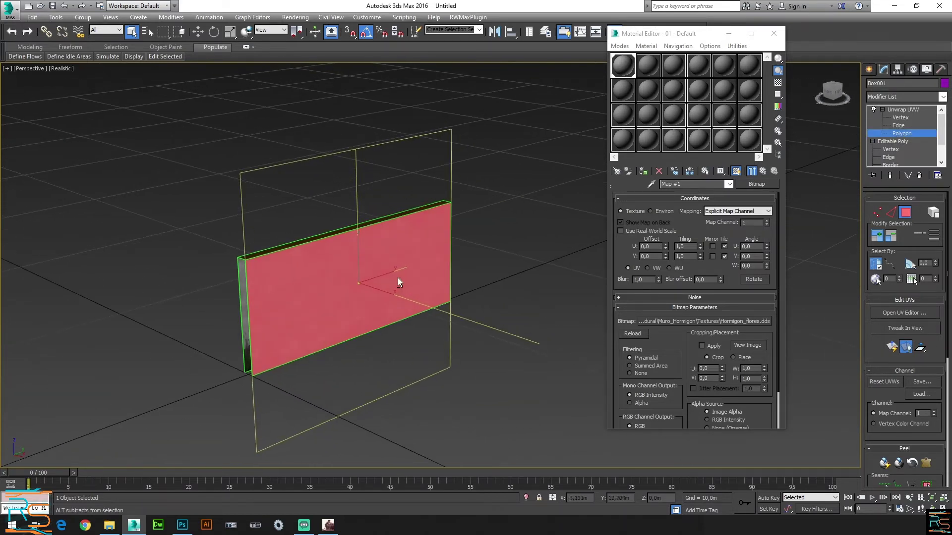
click(903, 109)
click(415, 331)
alt+middle_drag(414, 328, 372, 299)
click(373, 298)
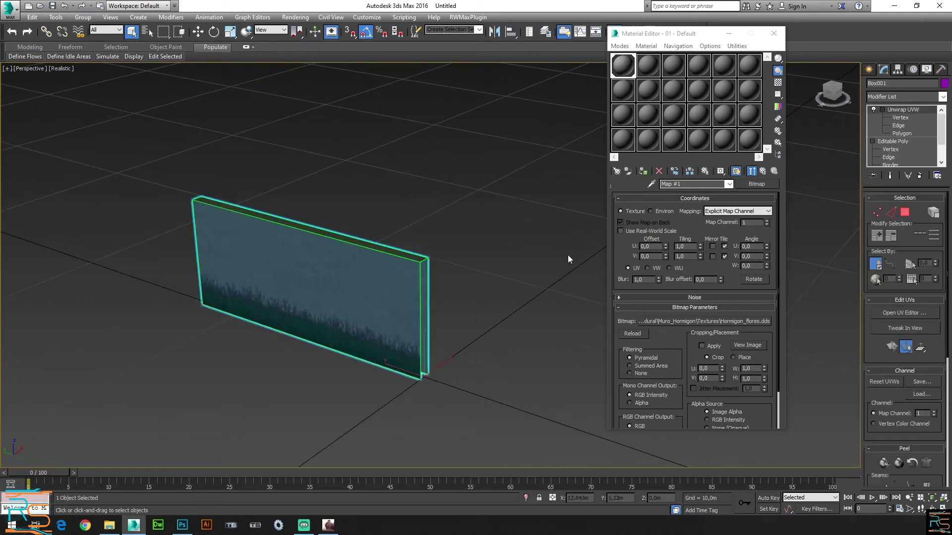
- Rename the wall object to 1_1000_Muro, then deselect and reselect it to check the textured wall
click(885, 85)
text(1)
click(434, 231)
alt+middle_drag(434, 248, 426, 286)
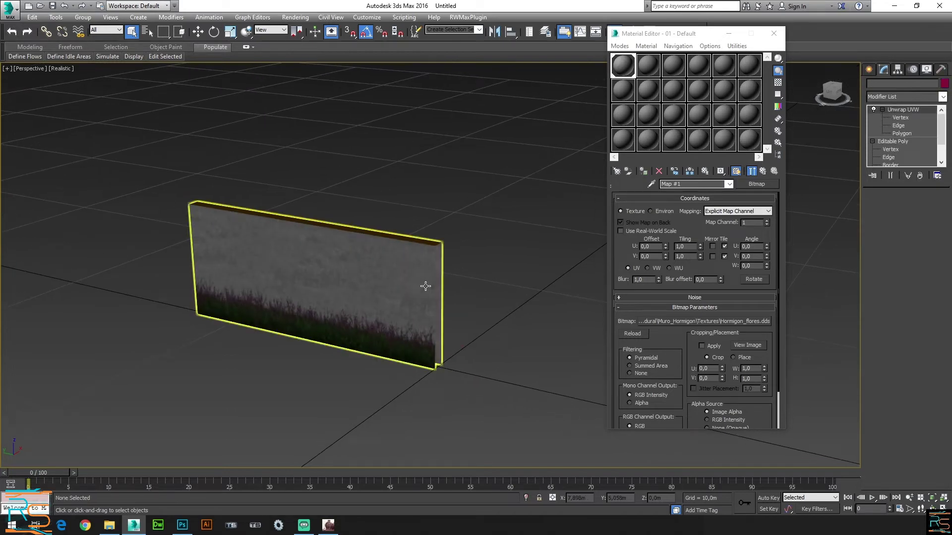
click(425, 286)
- Return from Map #1 to the parent material 01 - Default and close the Material Editor
alt+middle_drag(480, 302, 404, 361)
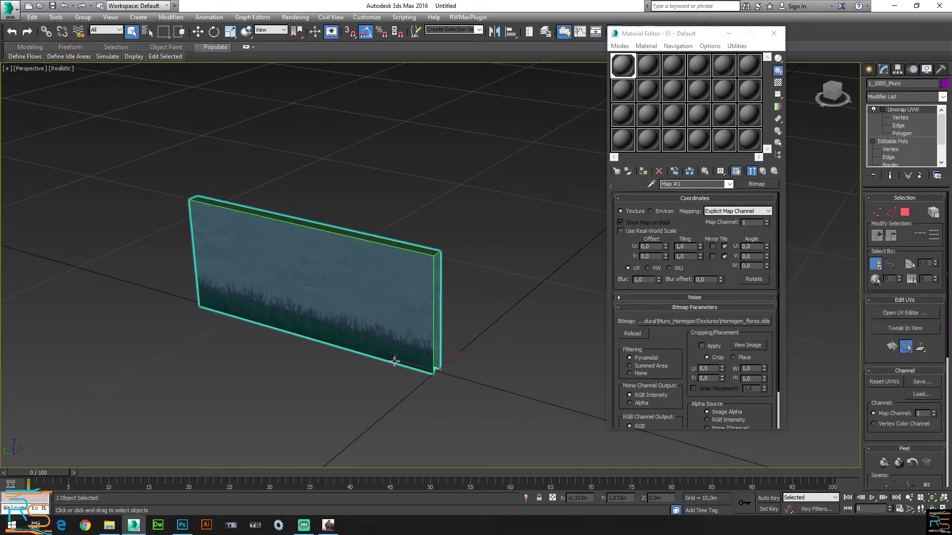
key(alt)
mouse_move(457, 340)
alt+middle_down()
mouse_move(403, 323)
mouse_move(468, 341)
alt+middle_up()
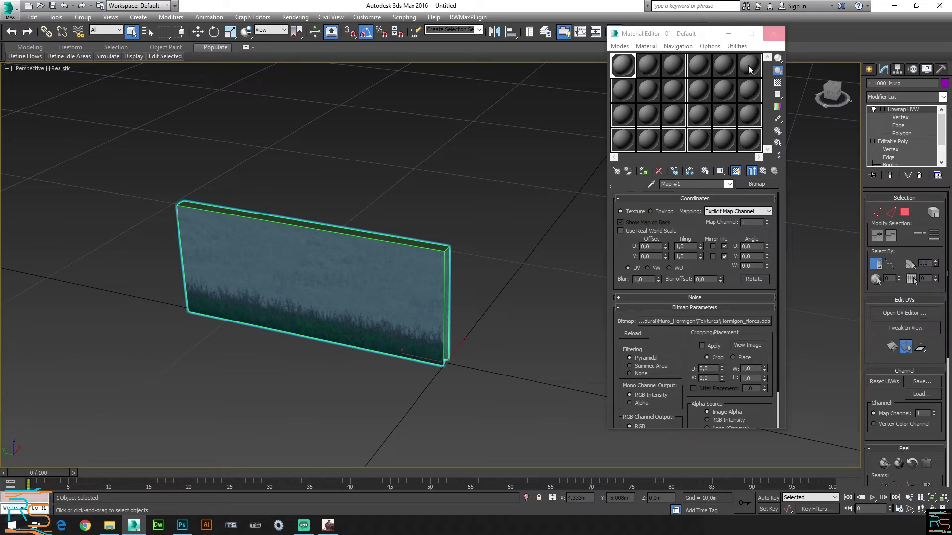
click(728, 184)
click(722, 194)
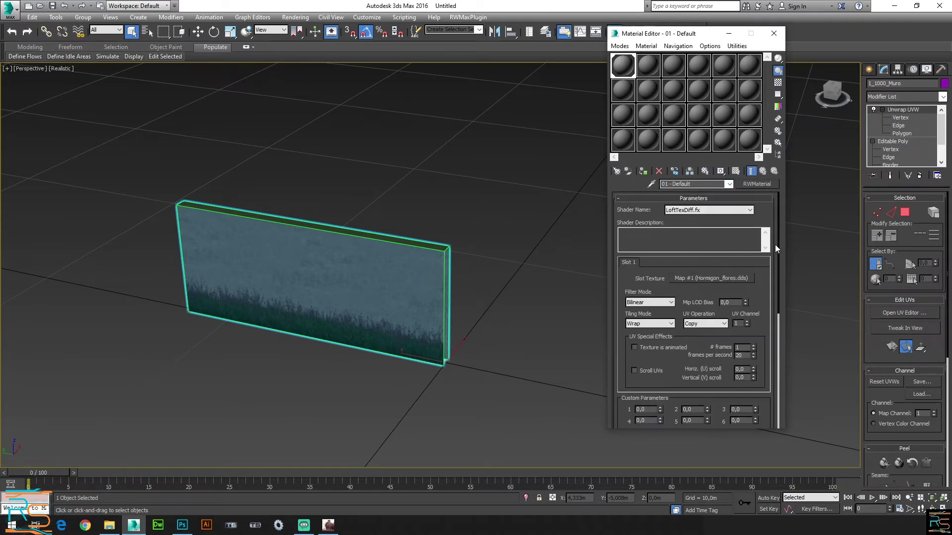
click(774, 33)
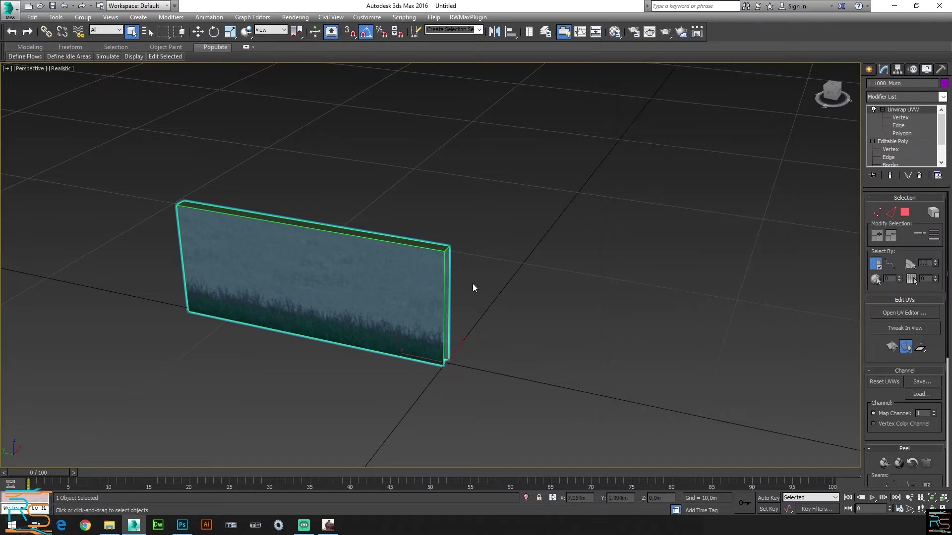
- Apply Reset XForm to the selected wall and return to its modifier stack
alt+middle_drag(491, 310, 496, 229)
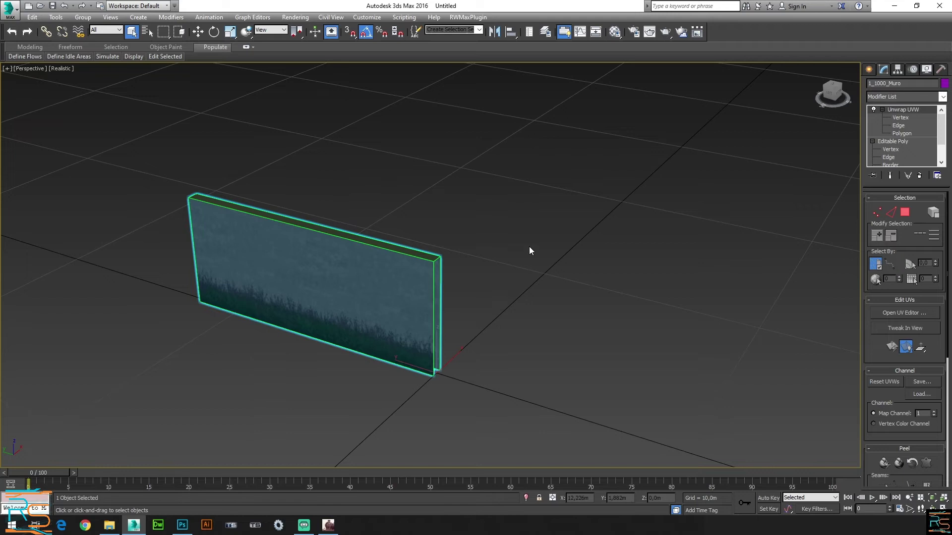
click(941, 70)
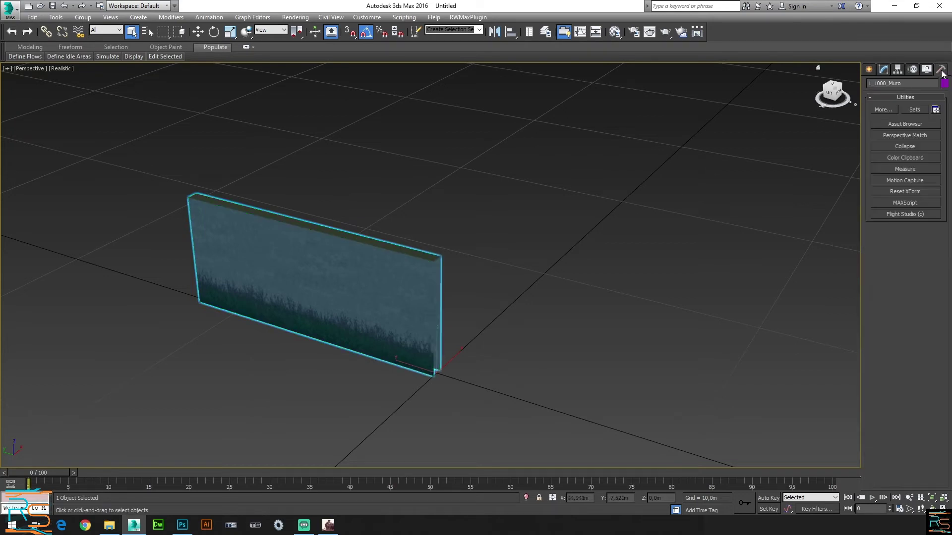
click(905, 194)
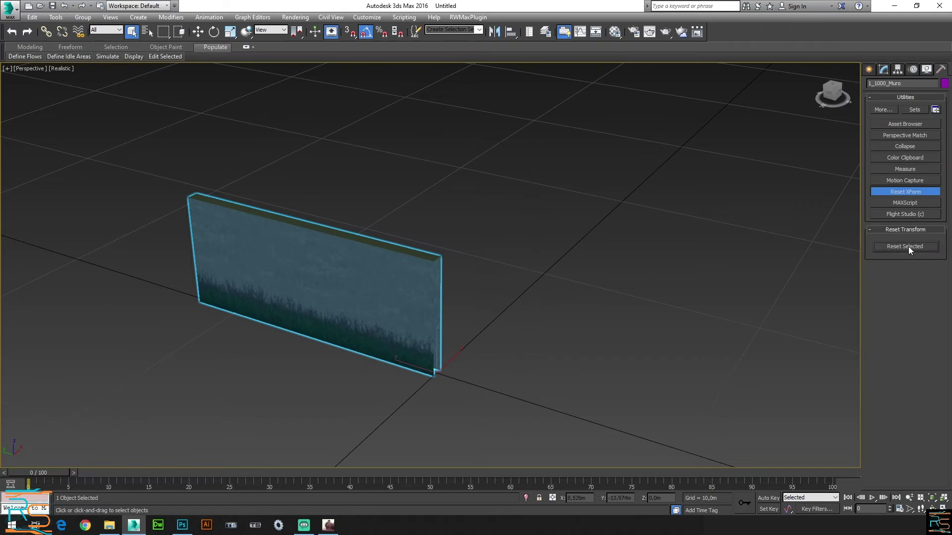
click(884, 70)
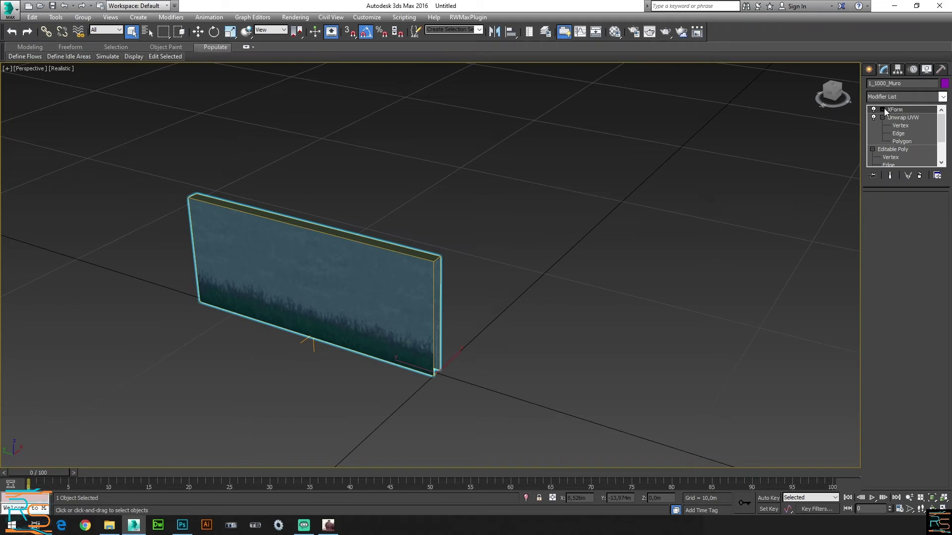
- Collapse the wall's modifier stack by converting it to an Editable Poly
right_click(385, 295)
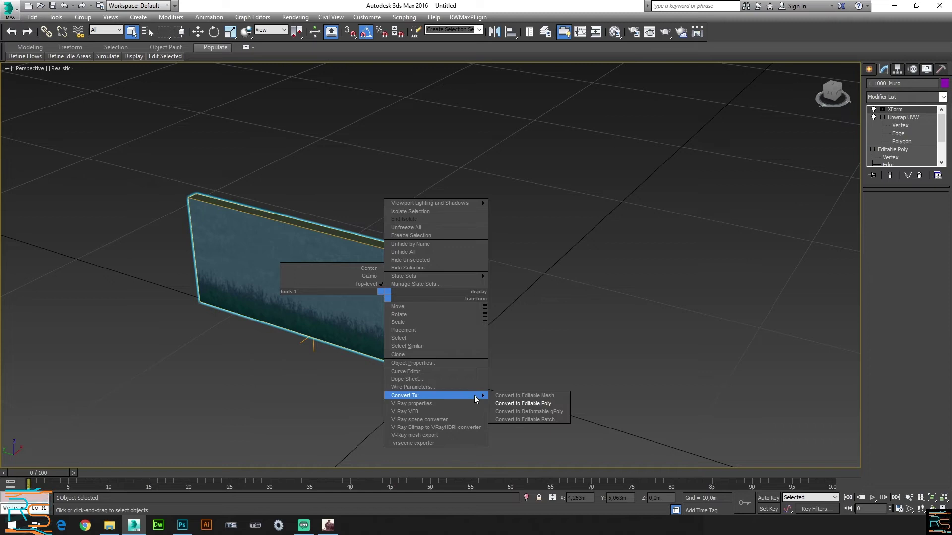
click(536, 405)
scroll(555, 382, up, 2)
middle_drag(556, 382, 563, 343)
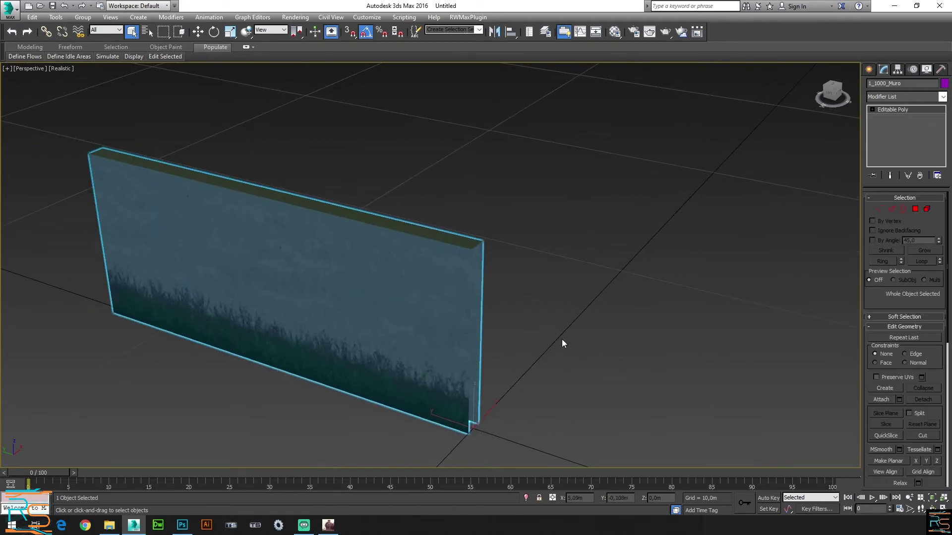
- Save the scene as ES_Hormigon_Loft.max in the Procedural\Muro_Hormigon source folder
click(10, 8)
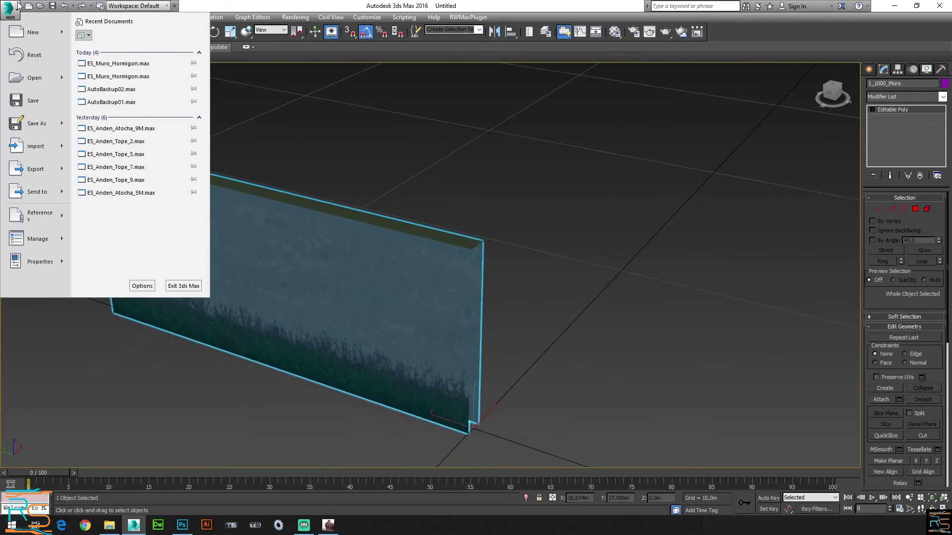
click(35, 123)
click(180, 24)
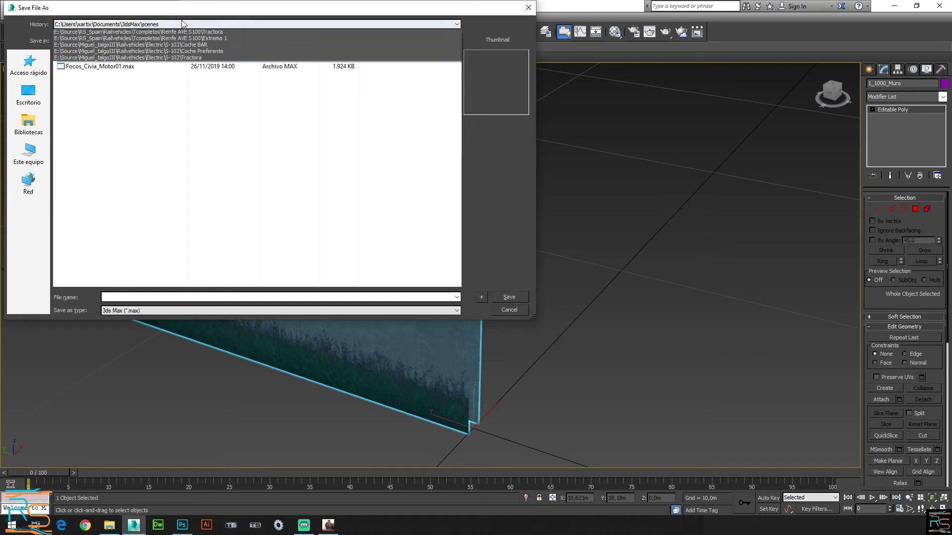
click(180, 40)
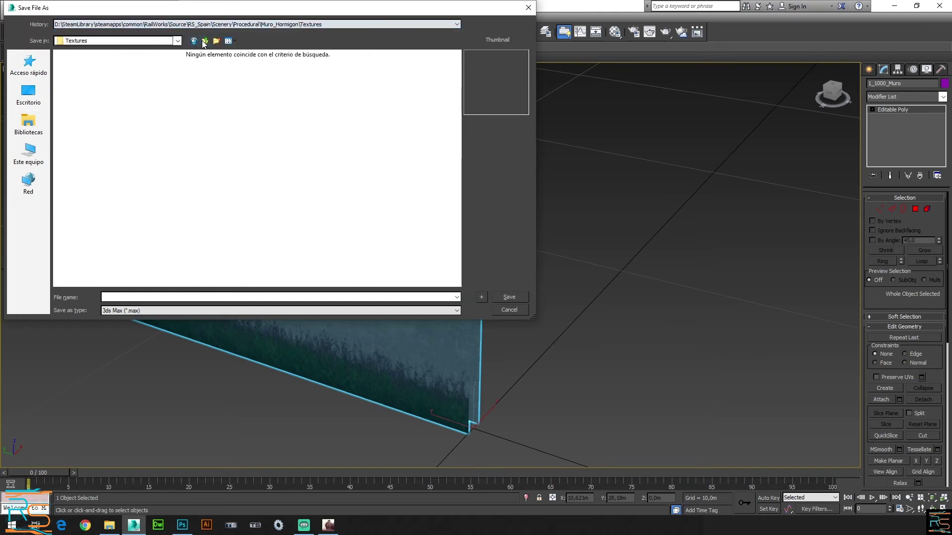
click(131, 297)
text(ES_hormigon_Loft)
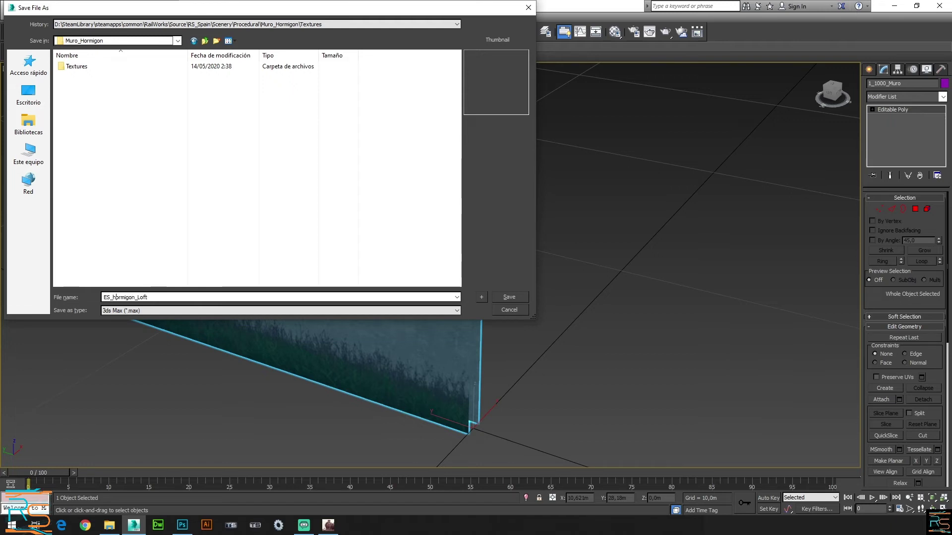
key(Return)
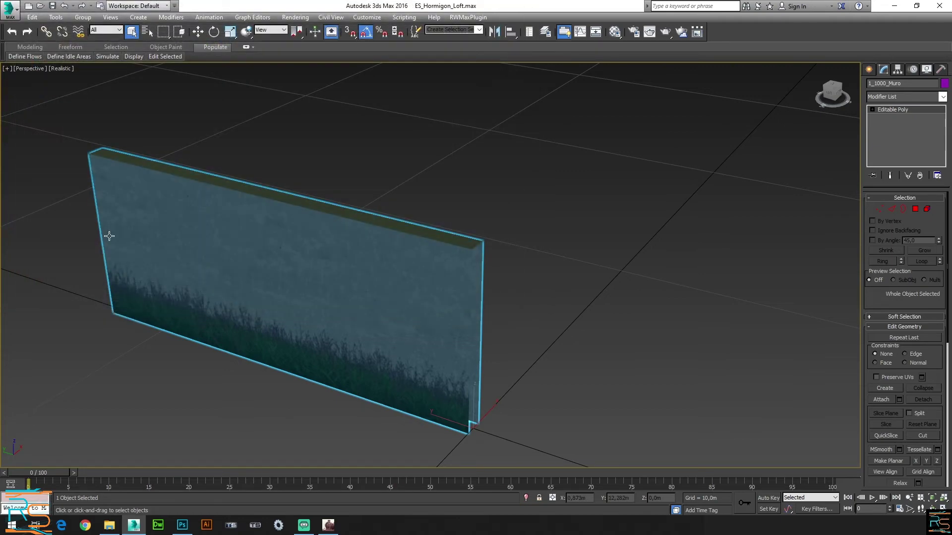
- Export the wall as the FBX file ES_Hormigon_Loft into the Procedural\Muro_Hormigon folder with the default export options
click(10, 8)
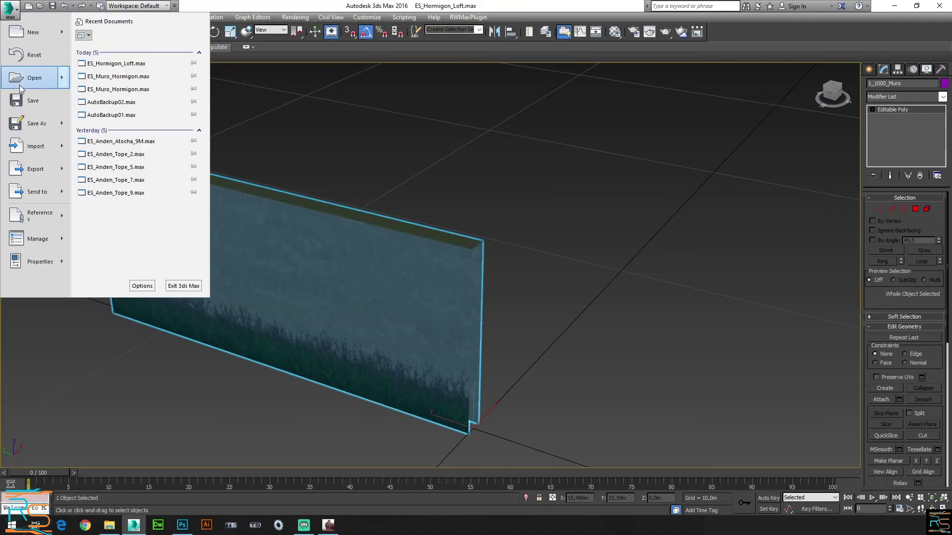
click(34, 172)
click(173, 26)
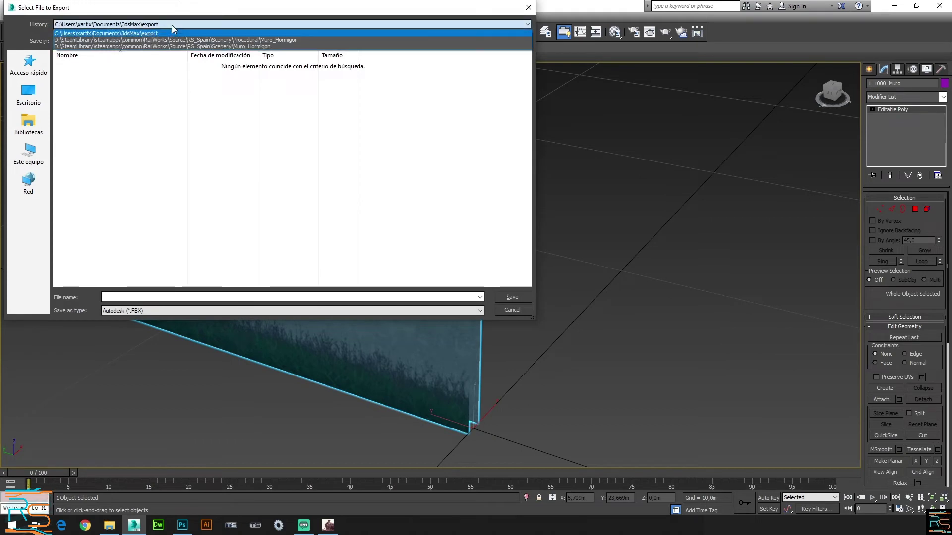
click(174, 39)
click(147, 298)
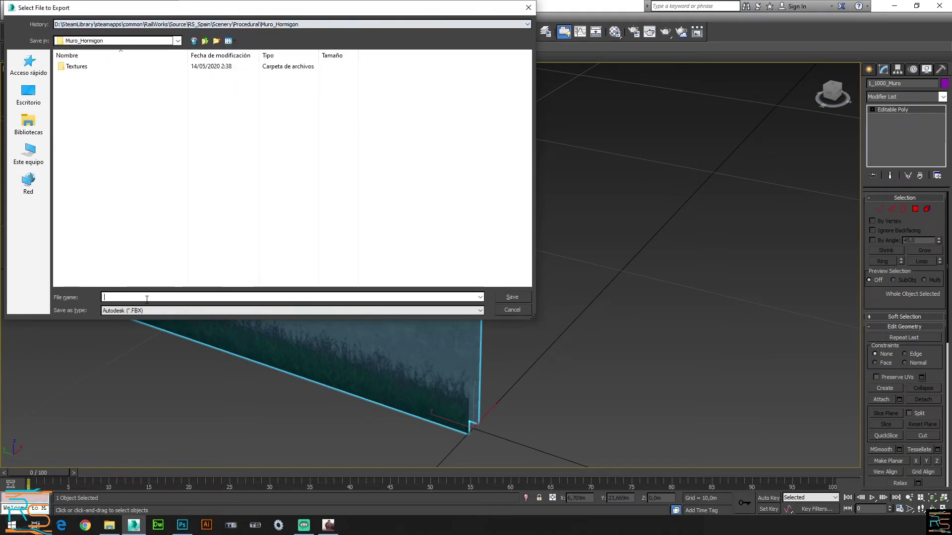
text(ES_Hormigon_Loft)
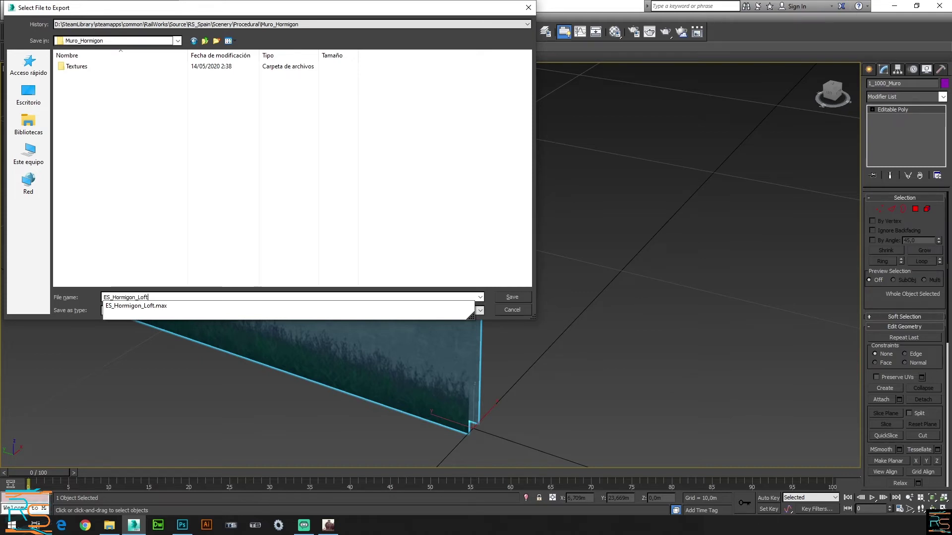
click(516, 298)
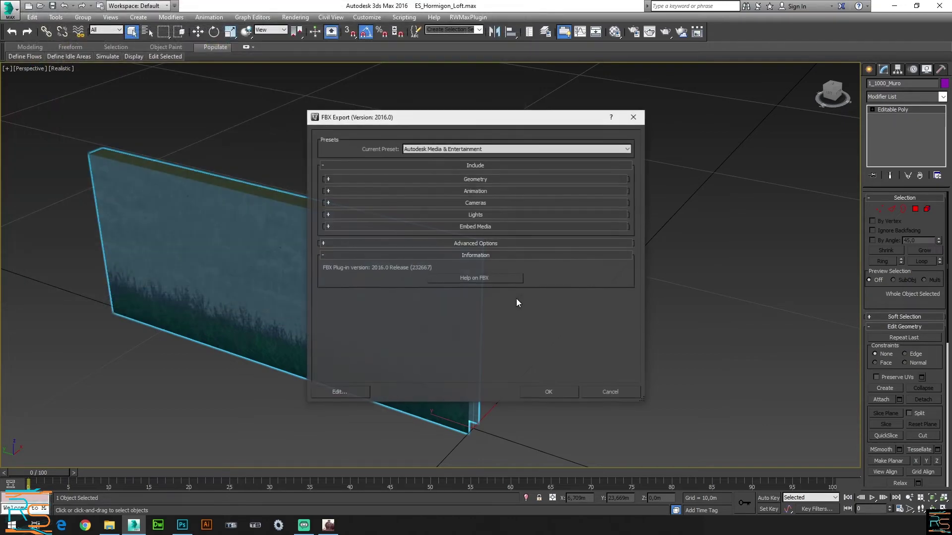
click(548, 391)
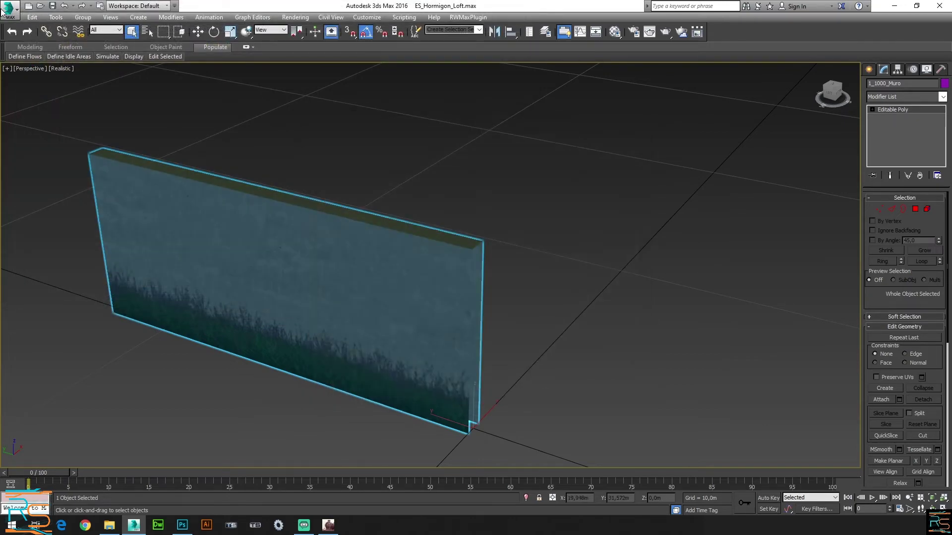
- Export the wall in RW Intermediate Geometry (*.IGS) format as ES_Hormigon_Loft in the Muro_Hormigon folder, and deselect it
click(8, 8)
click(47, 168)
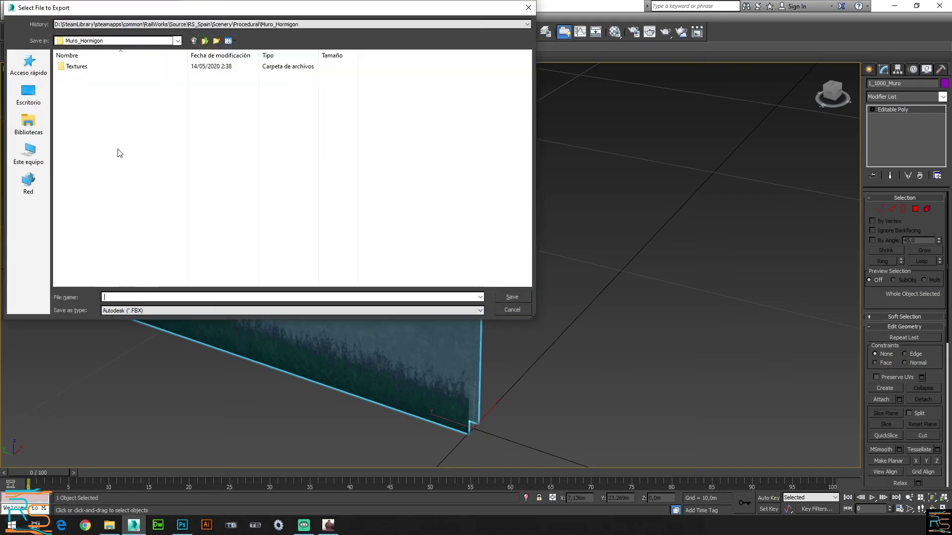
click(144, 311)
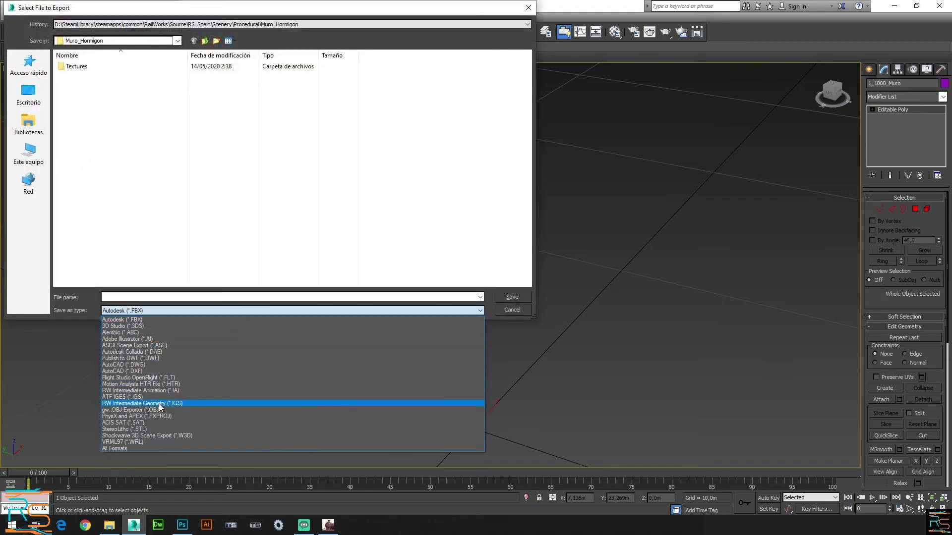
click(160, 404)
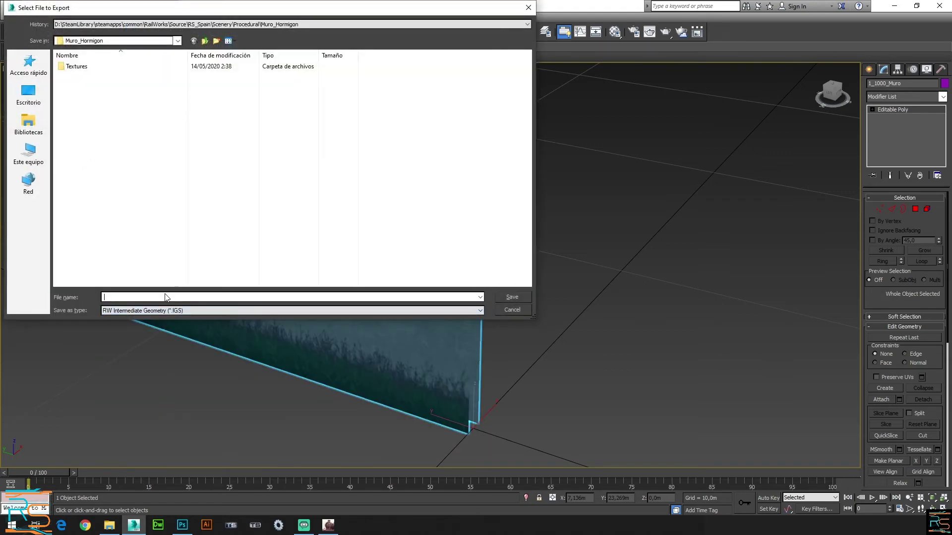
text(e)
key(Return)
key(BackSpace)
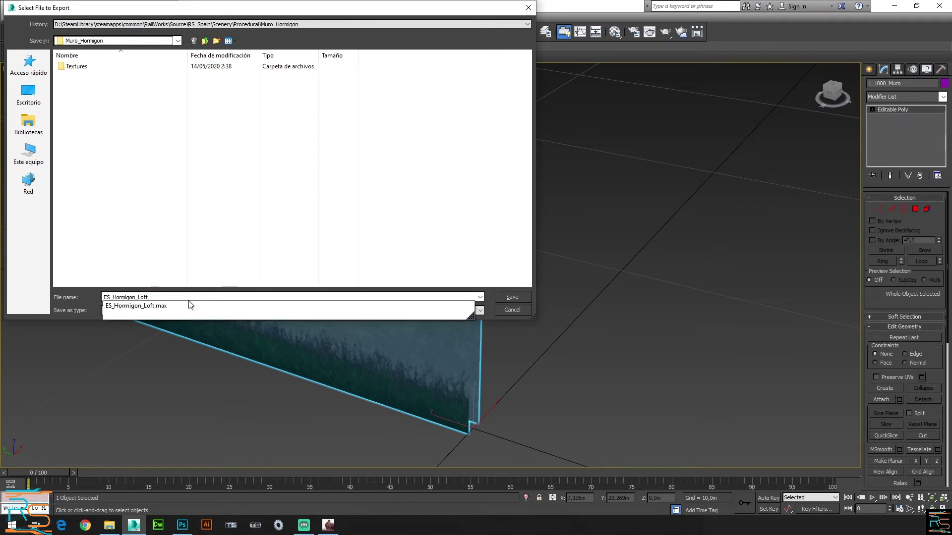
click(512, 299)
click(476, 296)
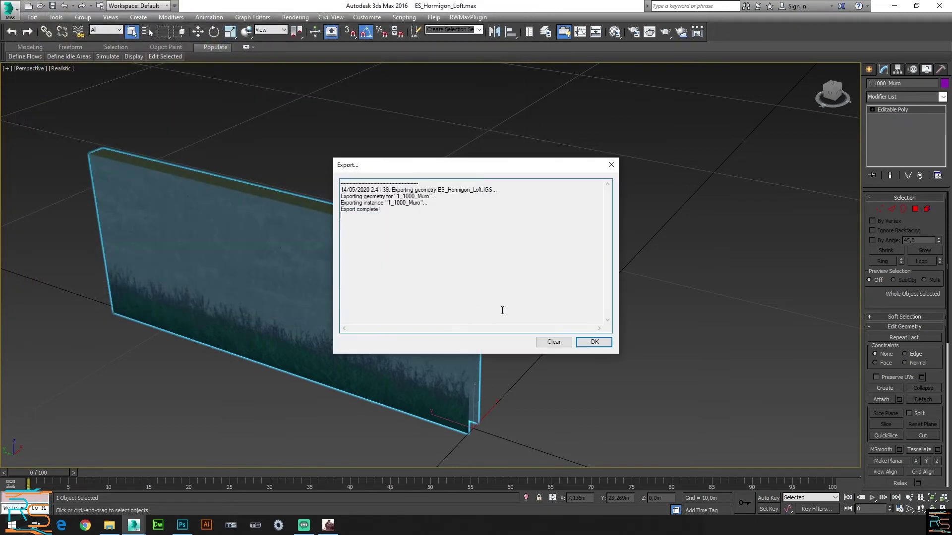
click(594, 341)
middle_drag(569, 341, 606, 302)
click(607, 305)
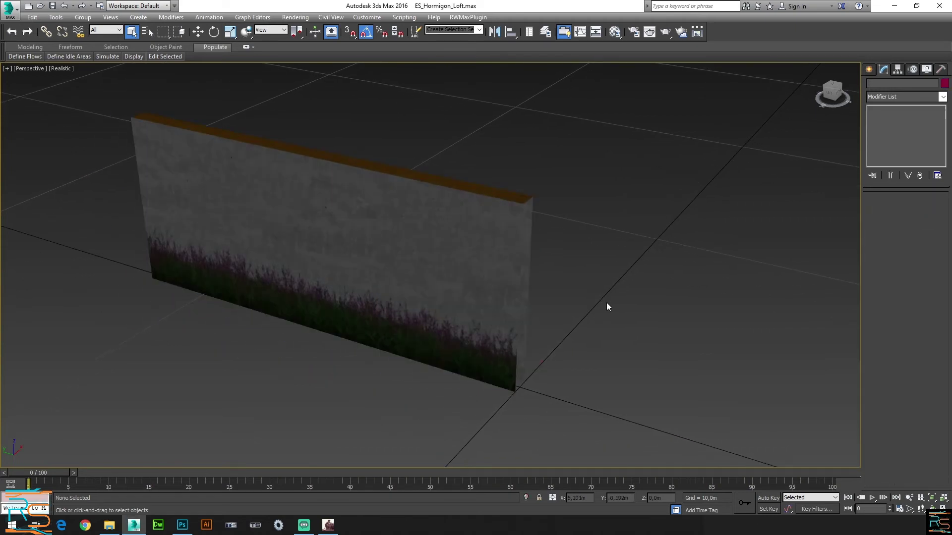
- Switch to Blueprint Editor 2 and expand the source tree down to RS_Spain\Scenery\Procedural\Muro_Hormigon
click(278, 525)
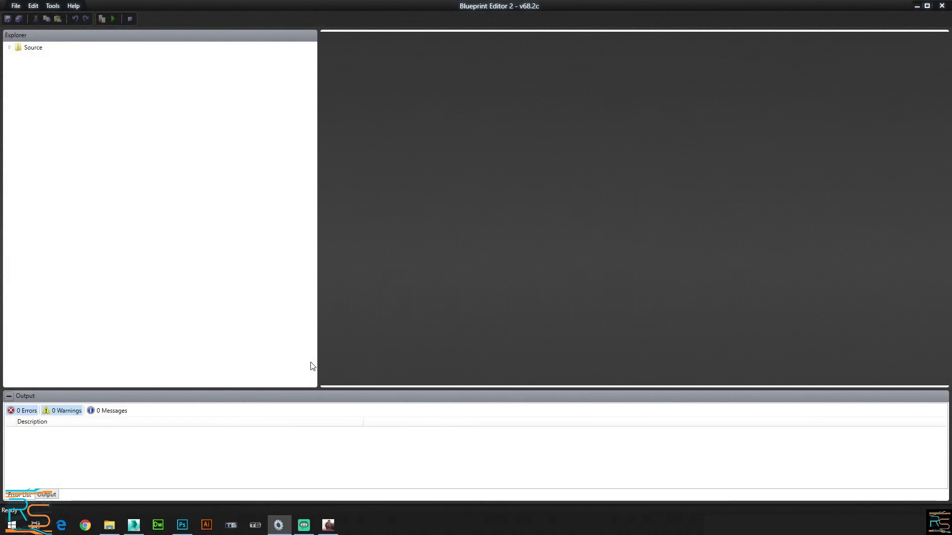
click(9, 47)
click(19, 57)
click(27, 67)
click(37, 86)
click(47, 98)
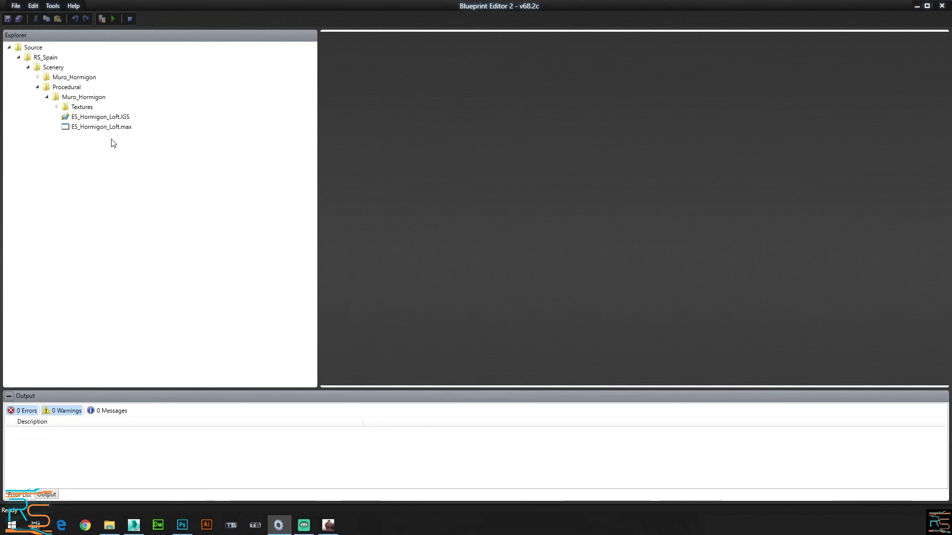
- Add a new Loft section blueprint named ES_Hormigon_Loft.xml to the Procedural\Muro_Hormigon folder
click(97, 98)
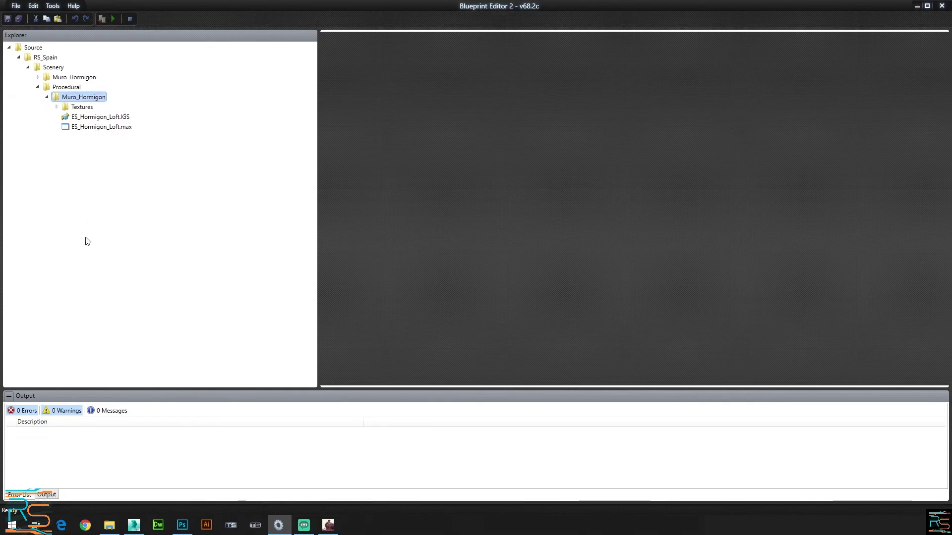
right_click(96, 98)
mouse_move(145, 107)
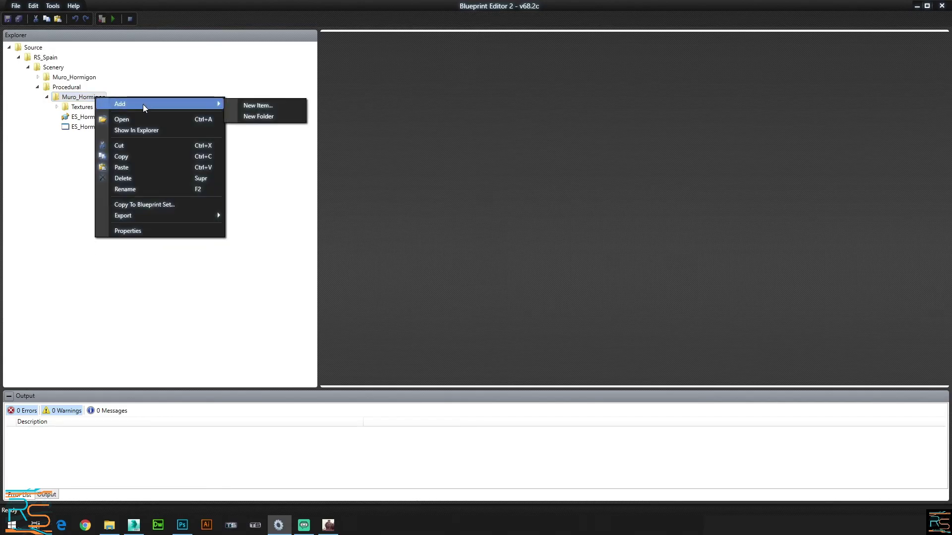
click(258, 106)
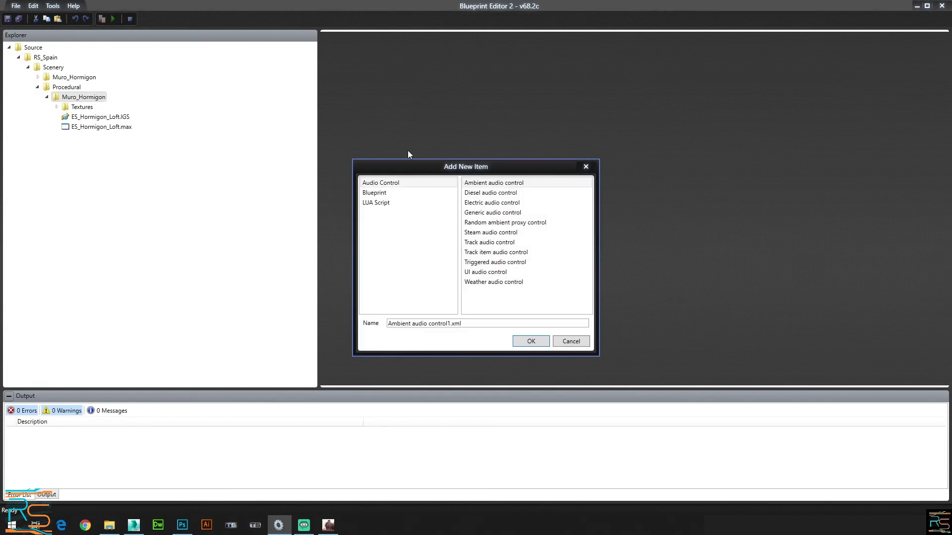
click(381, 195)
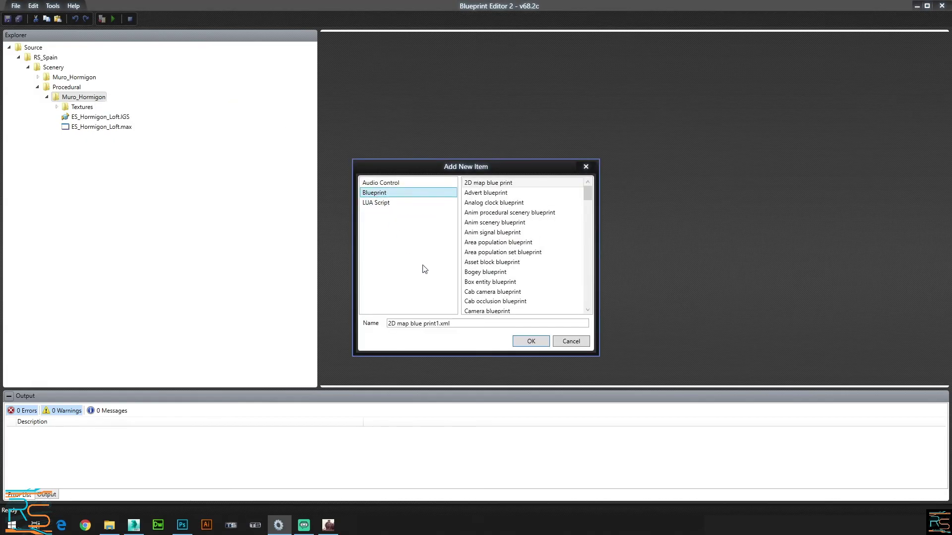
drag(588, 203, 589, 239)
click(496, 273)
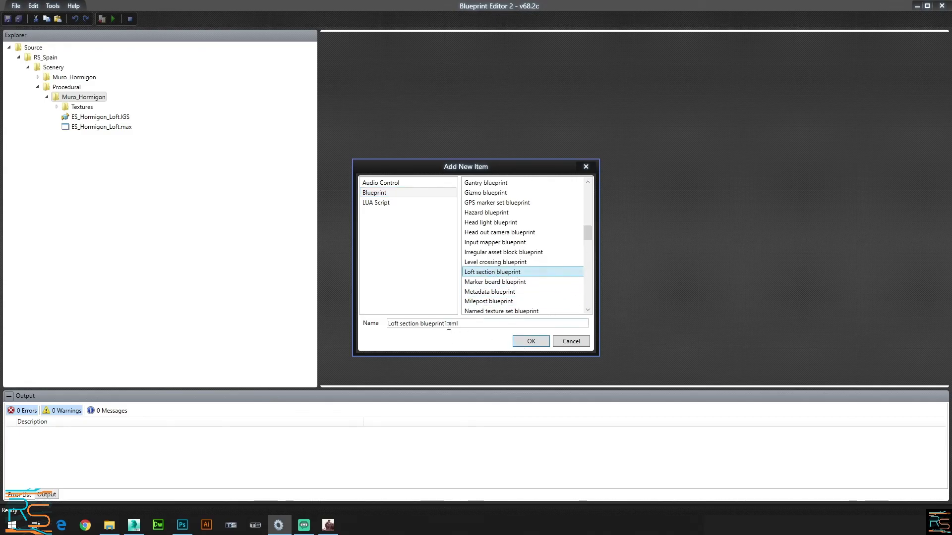
drag(447, 324, 298, 329)
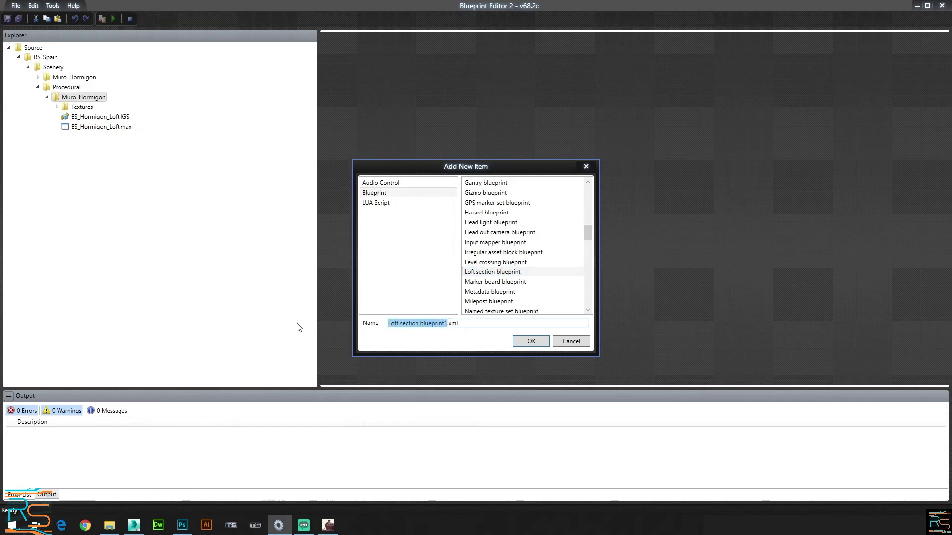
text(ES_Hormigon_Loft)
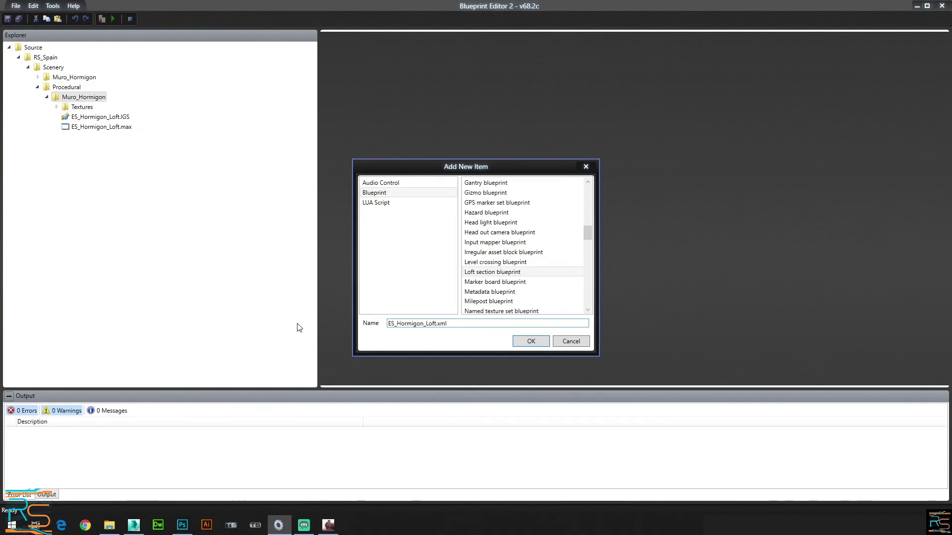
click(529, 346)
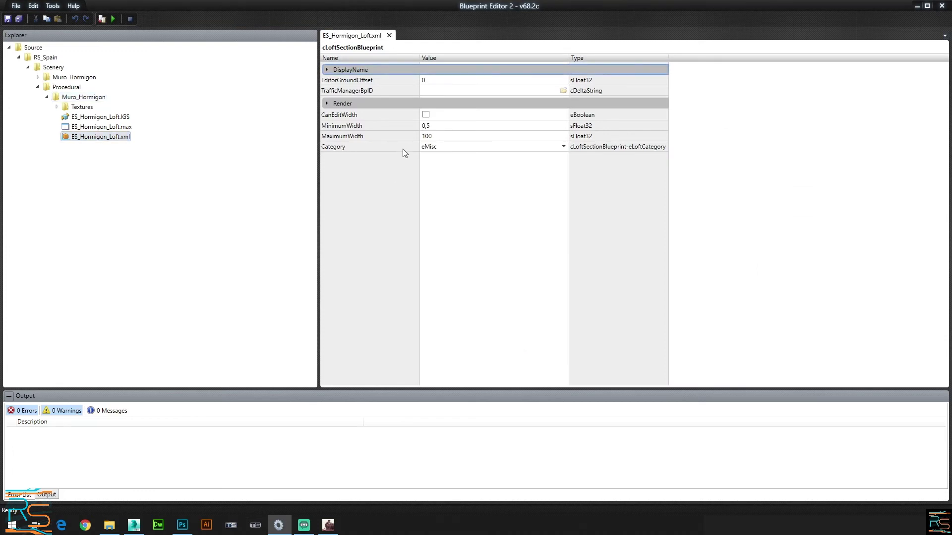
- Set the blueprint's English display name to ES_Hormigon_Loft
click(326, 70)
click(449, 80)
text(ES)
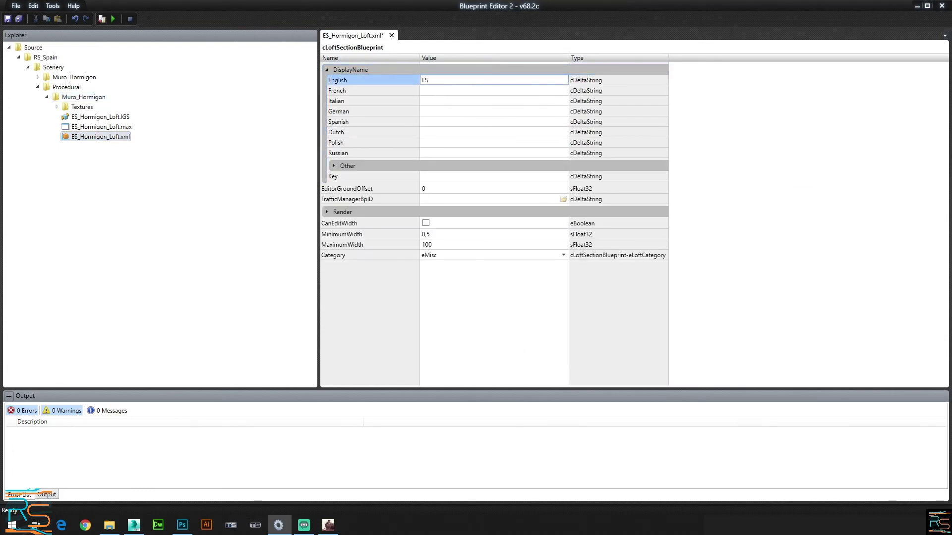
text(:hormigo)
key(BackSpace)
key(BackSpace)
key(BackSpace)
key(BackSpace)
key(BackSpace)
key(BackSpace)
key(BackSpace)
text(_Hormigon)
- Copy the English display name ES_Hormigon_Loft into the Spanish display name
drag(470, 80, 420, 90)
key(ctrl+c)
click(441, 121)
key(ctrl+v)
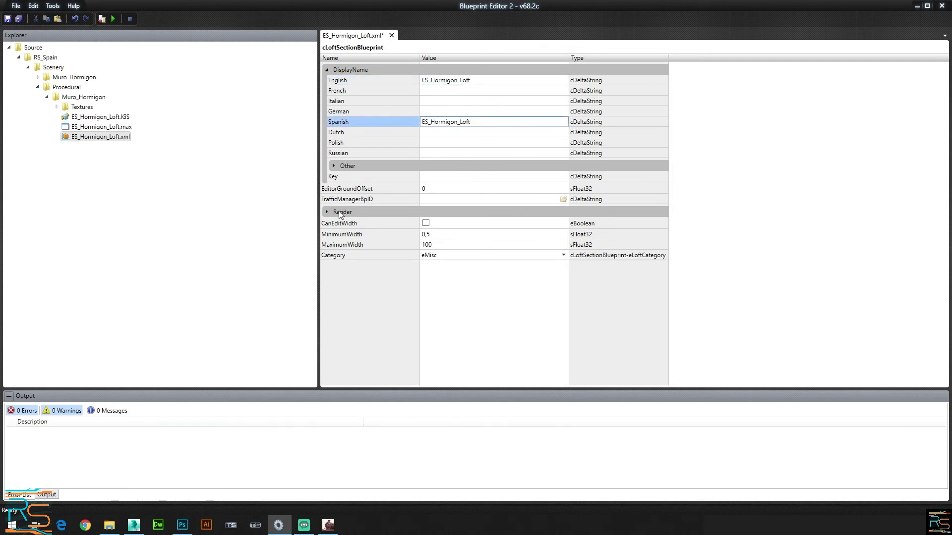
- Copy the reference of ES_Hormigon_Loft.IGS into the CrossSectionID property of the blueprint's Render section
click(327, 212)
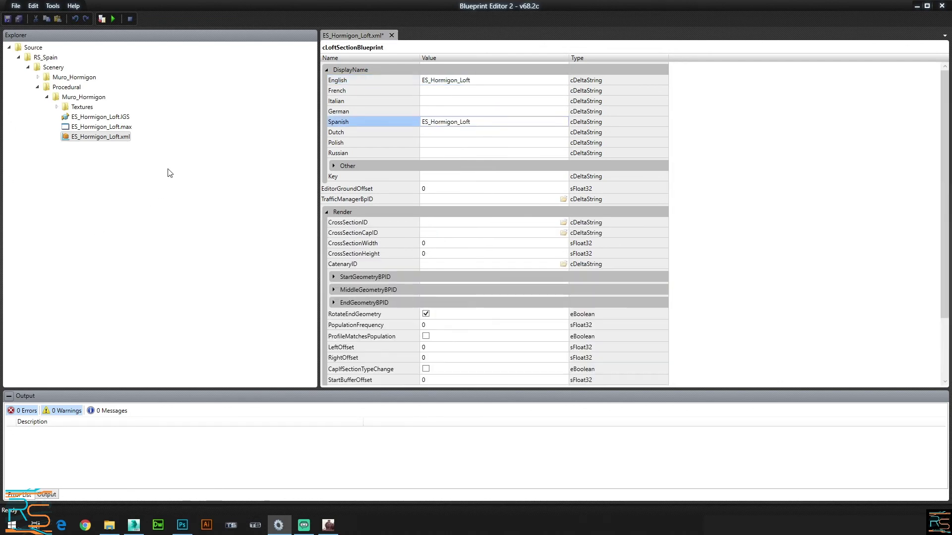
click(107, 118)
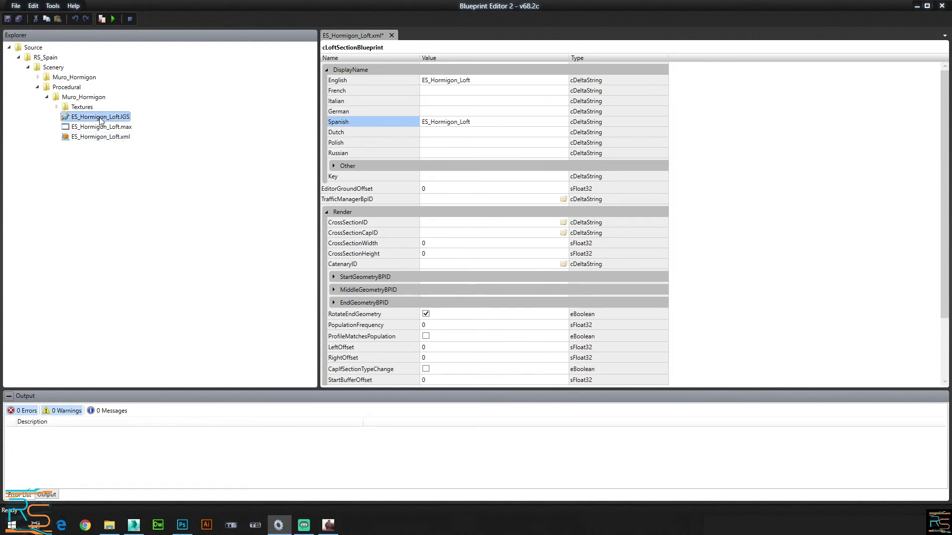
right_click(97, 119)
click(126, 177)
click(466, 222)
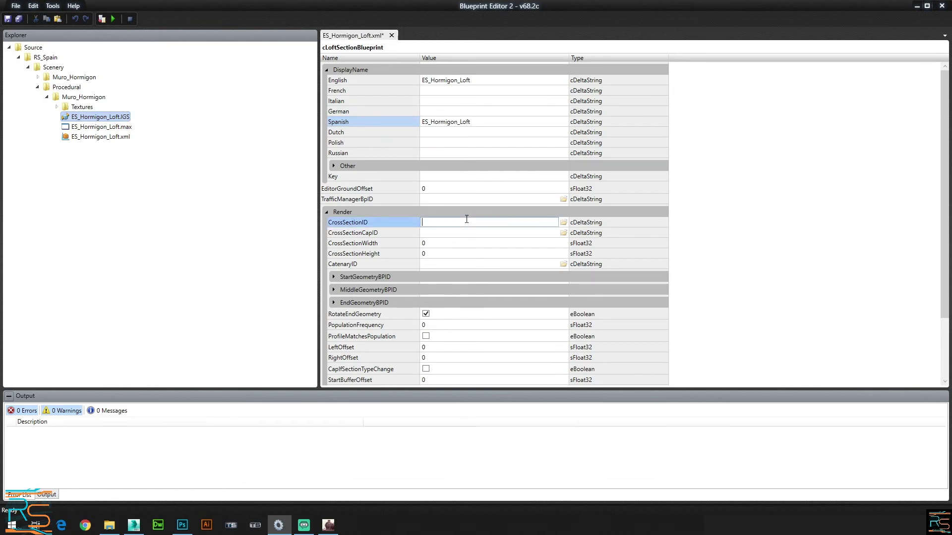
right_click(467, 221)
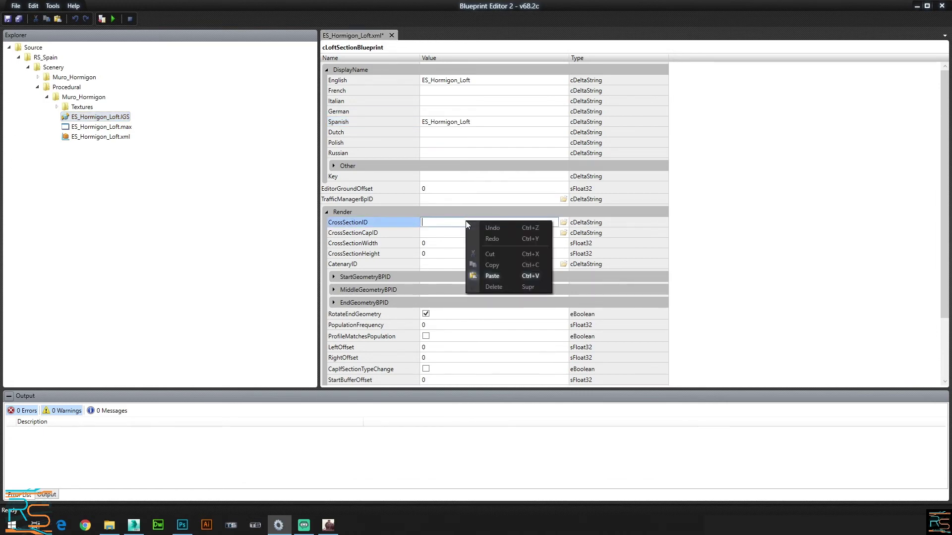